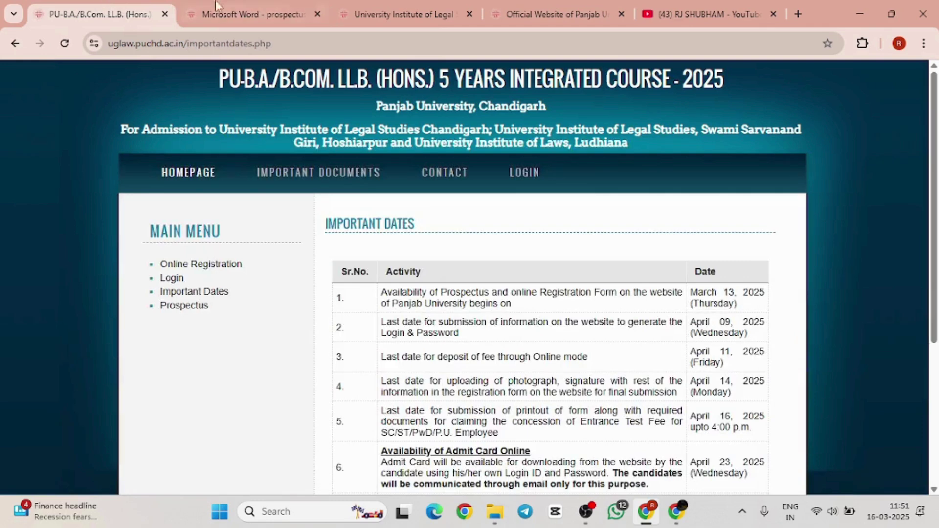
Search Google in a new tab for "ug law puchd" and open the uglaw.puchd.ac.in result
click(799, 13)
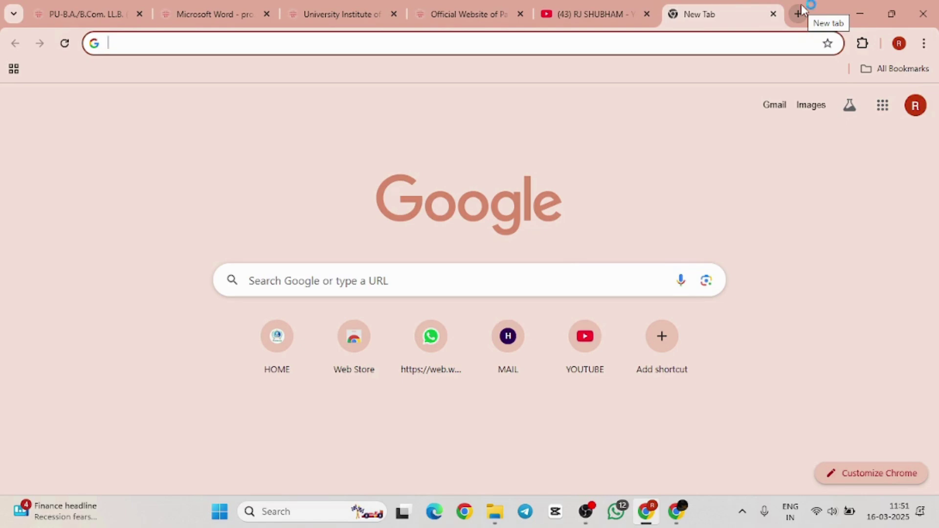
text(ug law )
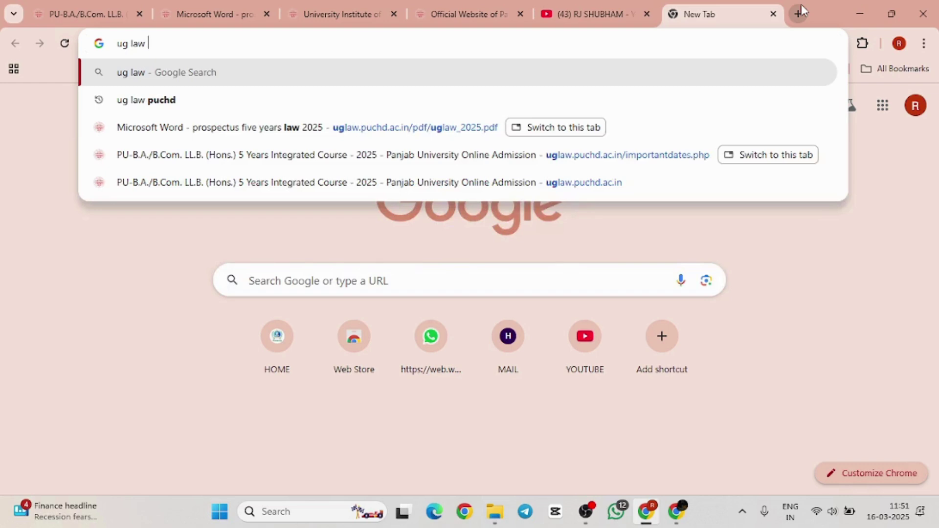
text(puchd)
key(Return)
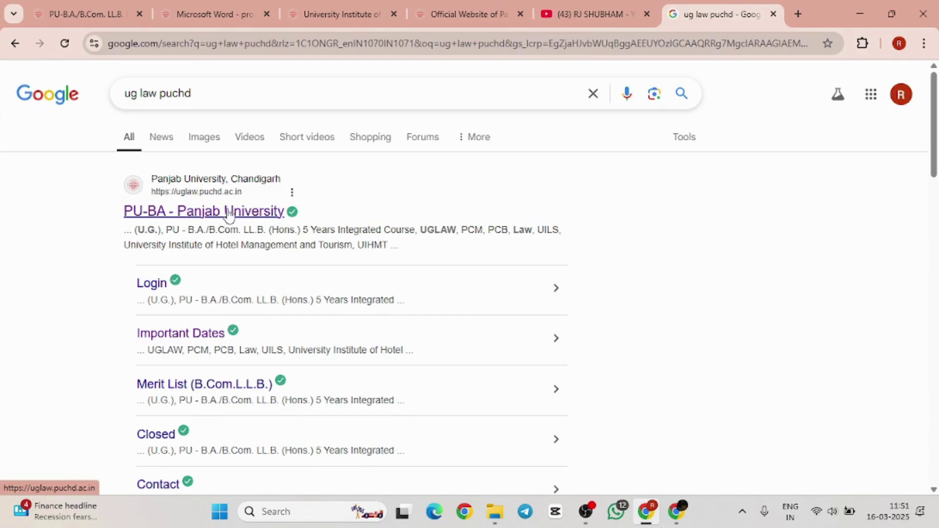
click(228, 213)
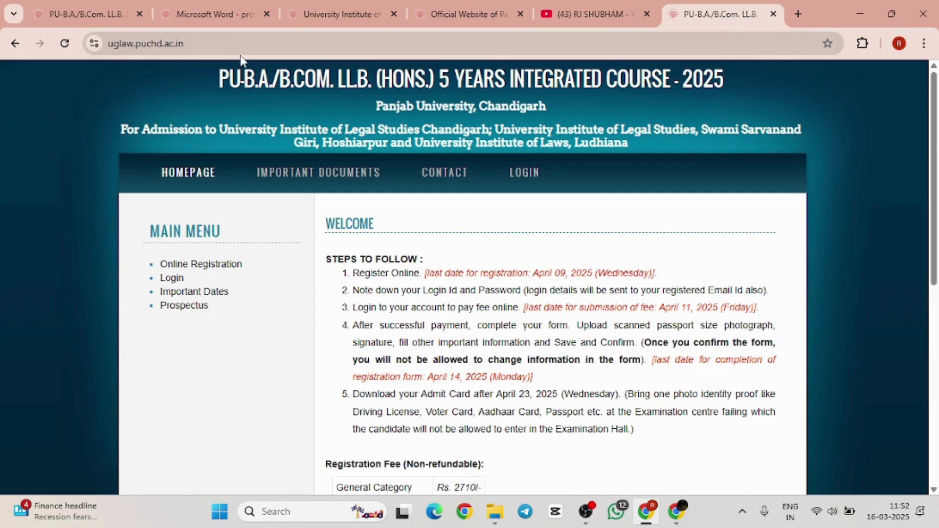
Review the admission homepage's web address, participating law institutes, steps to follow and registration fees
click(226, 42)
click(226, 43)
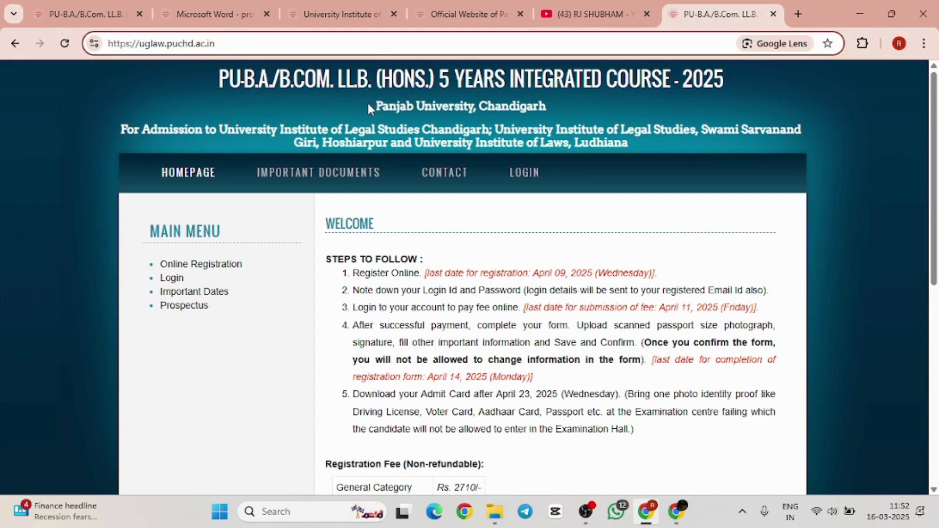
drag(292, 130, 651, 146)
click(650, 145)
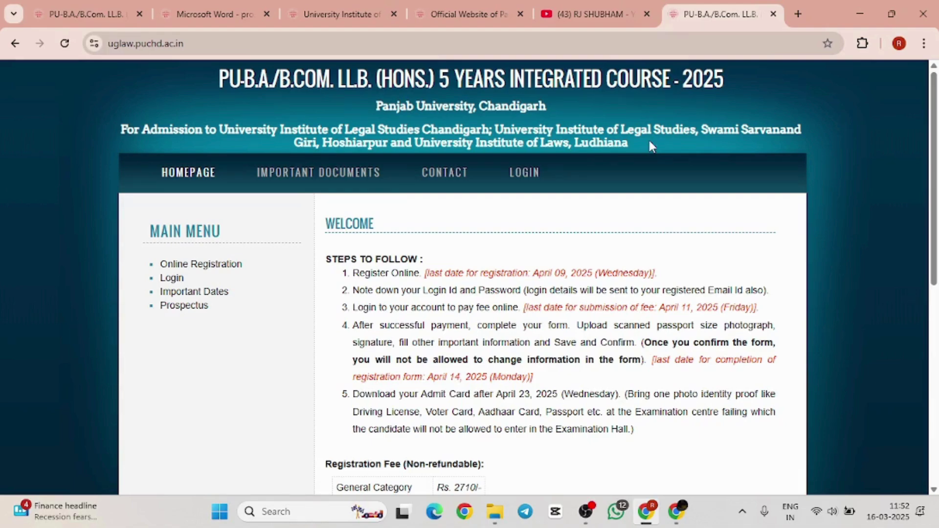
scroll(650, 139, down, 5)
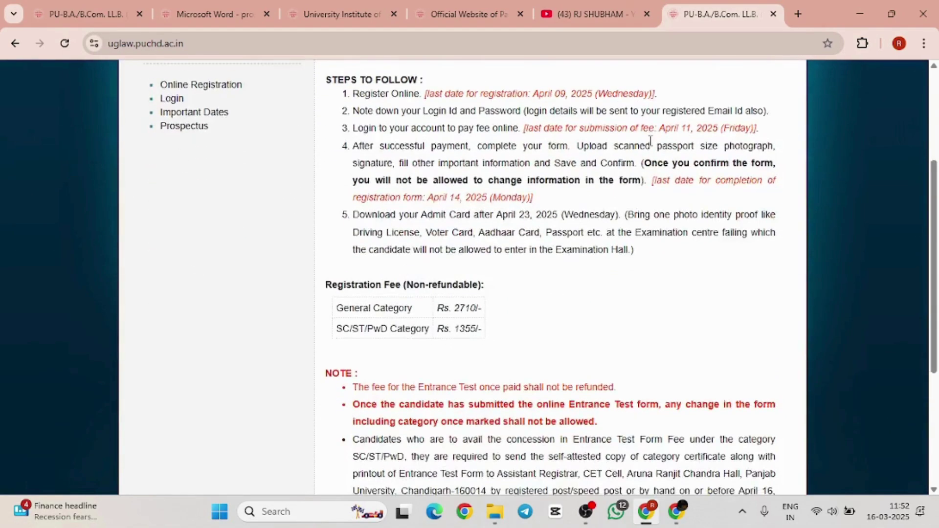
scroll(649, 140, up, 5)
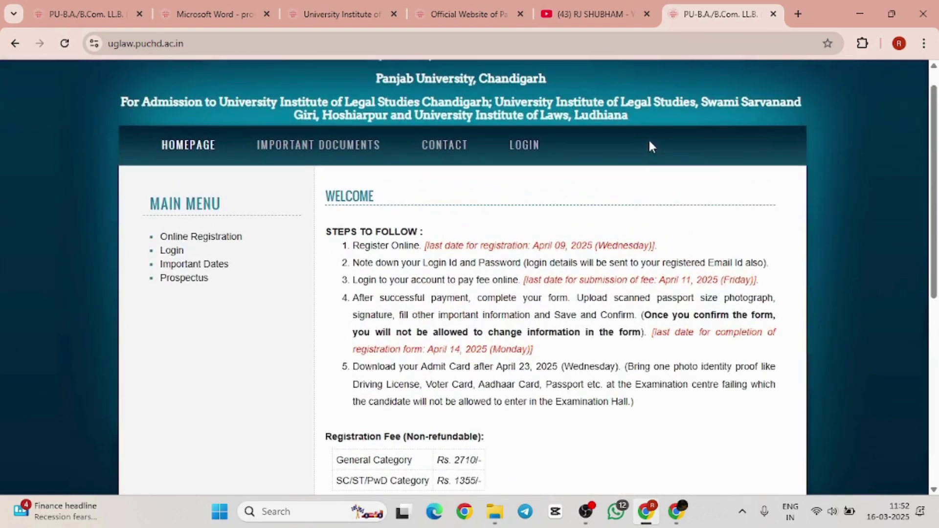
Open the university's Important Documents page and look through its certificate, campus, manuals and policies sections
click(349, 146)
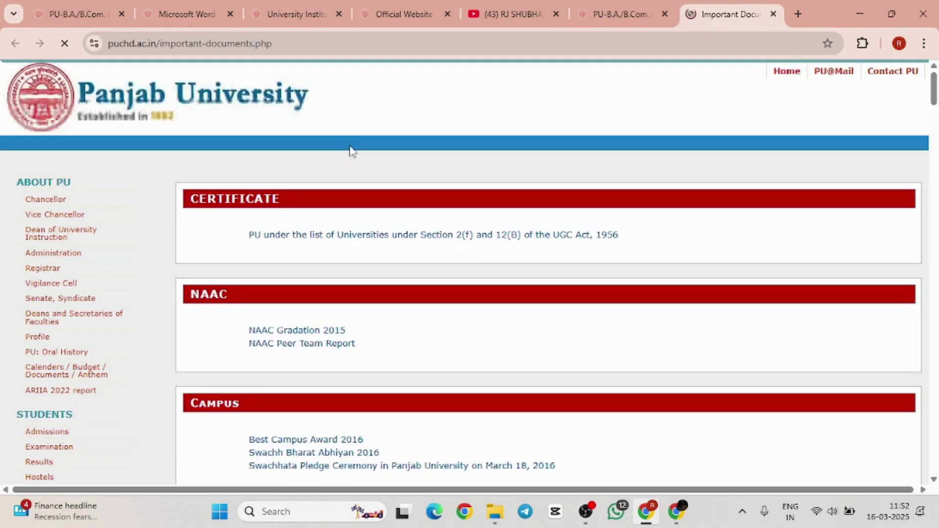
scroll(350, 145, down, 1)
scroll(351, 146, down, 3)
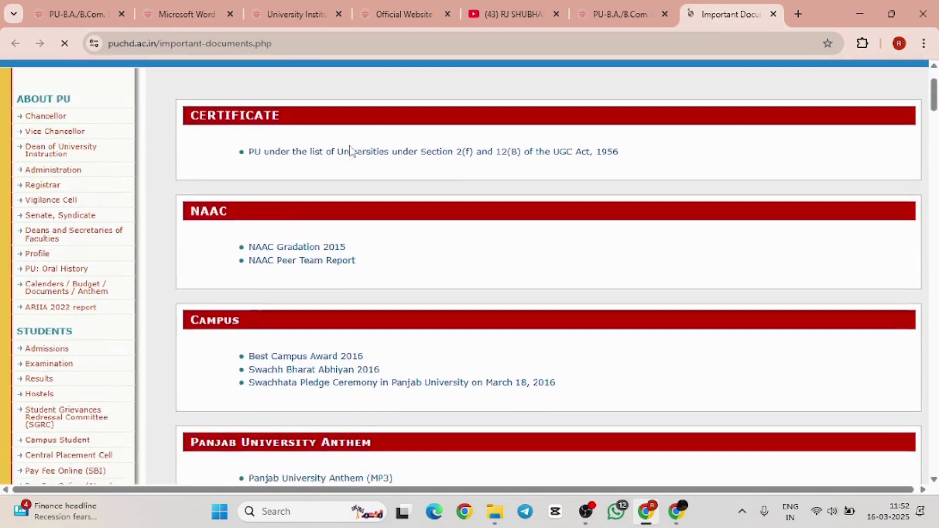
scroll(350, 152, down, 12)
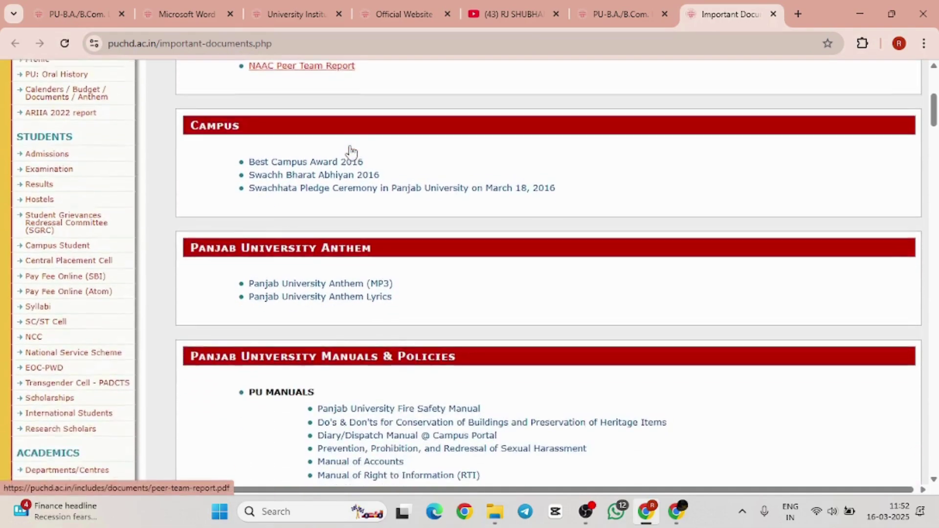
scroll(350, 149, up, 3)
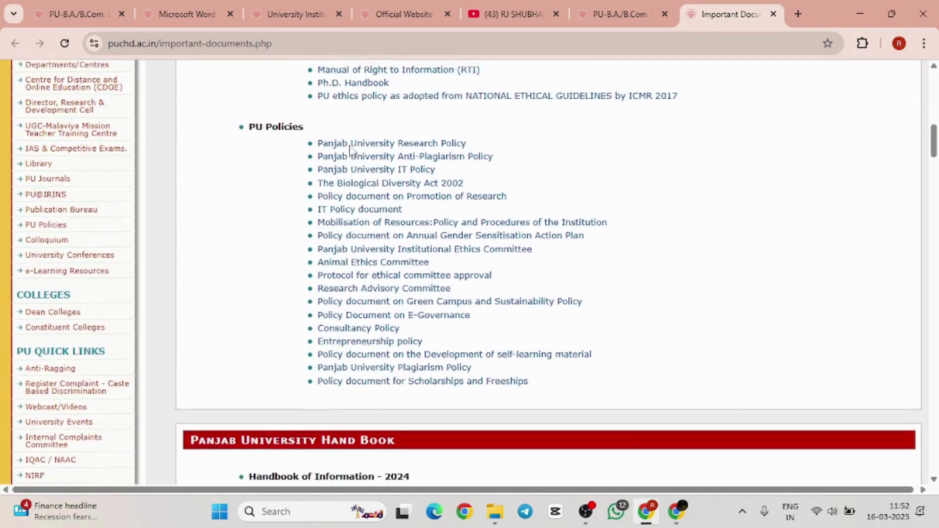
scroll(350, 149, up, 8)
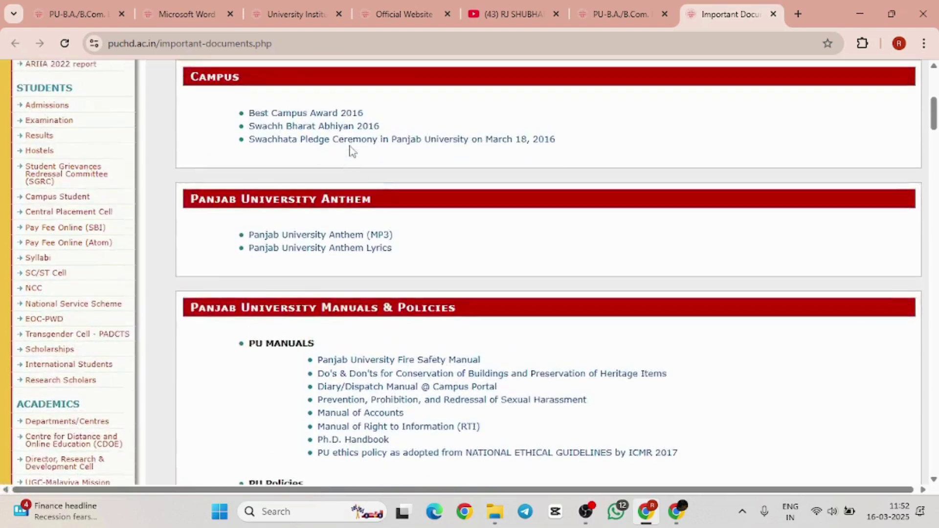
scroll(351, 152, up, 3)
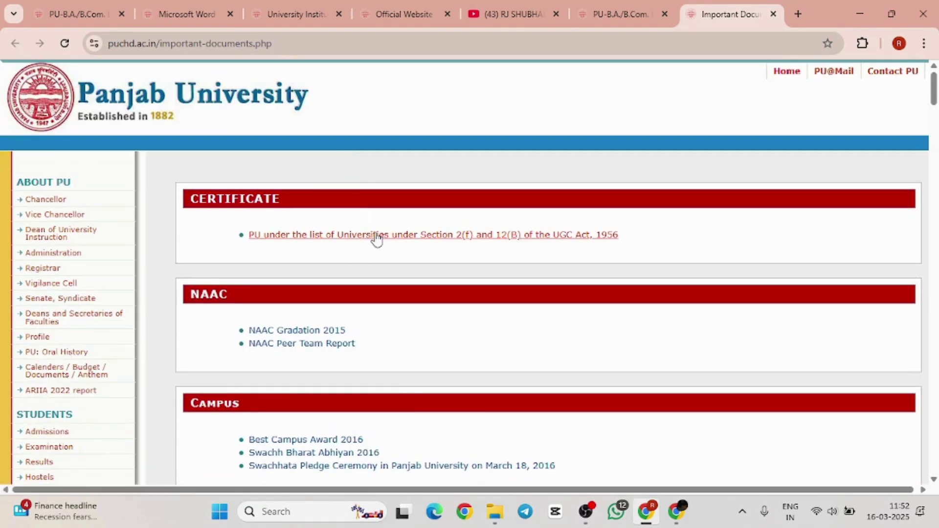
Open the certificate on PU's listing under Section 2(f) and 12(B) of the UGC Act, 1956 and read it
click(345, 235)
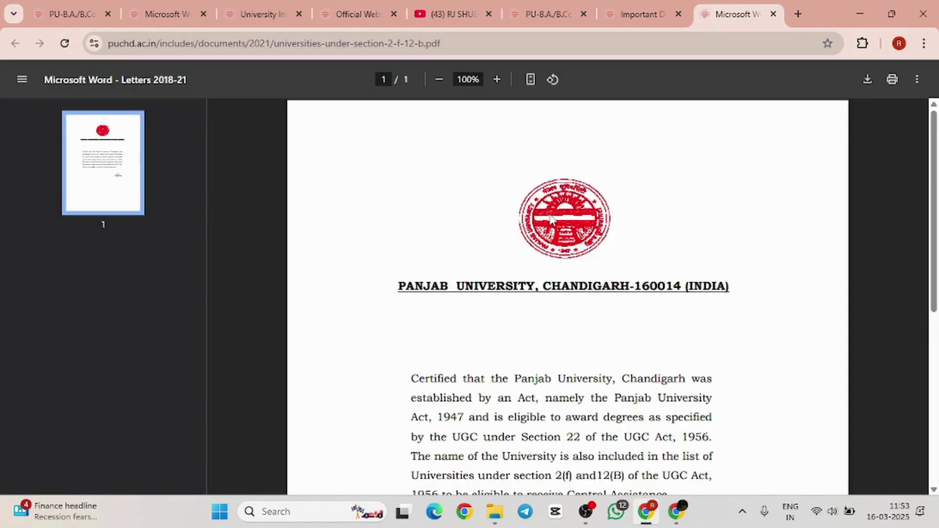
scroll(550, 218, down, 7)
scroll(551, 218, up, 4)
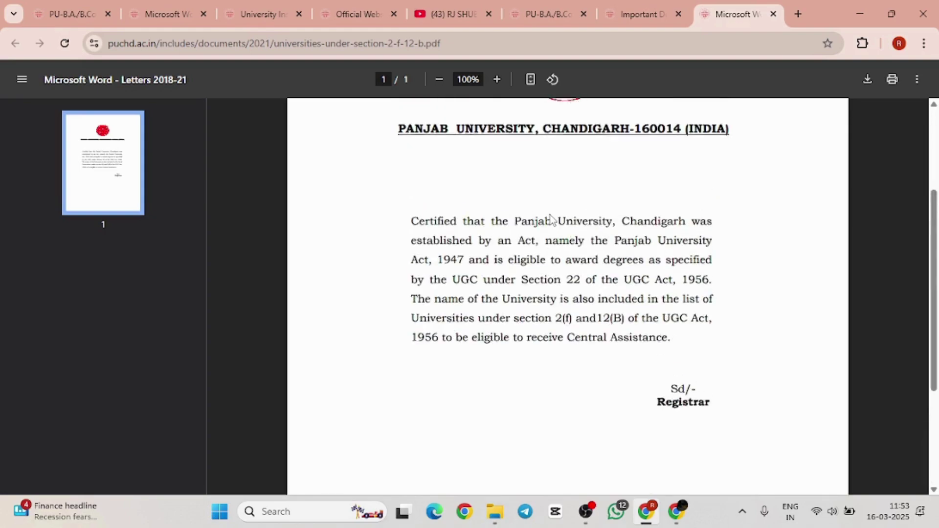
scroll(550, 219, up, 4)
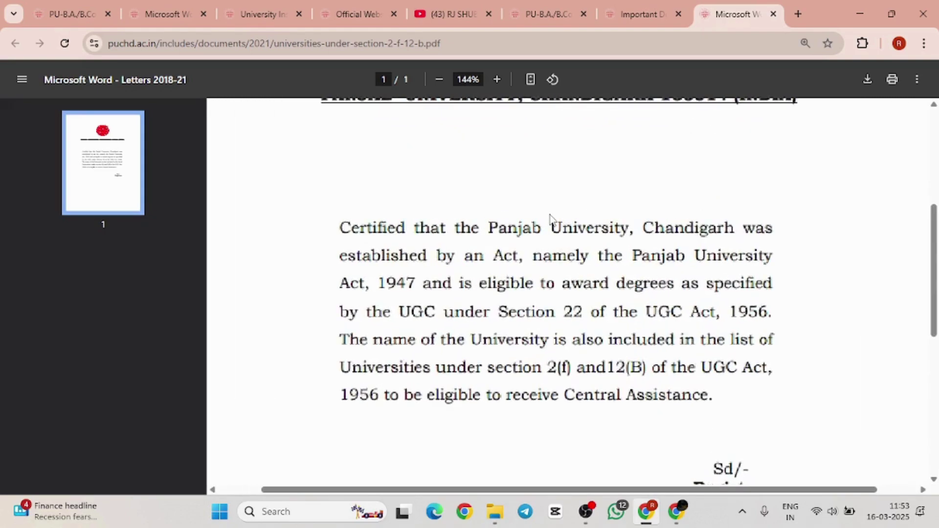
scroll(550, 218, down, 5)
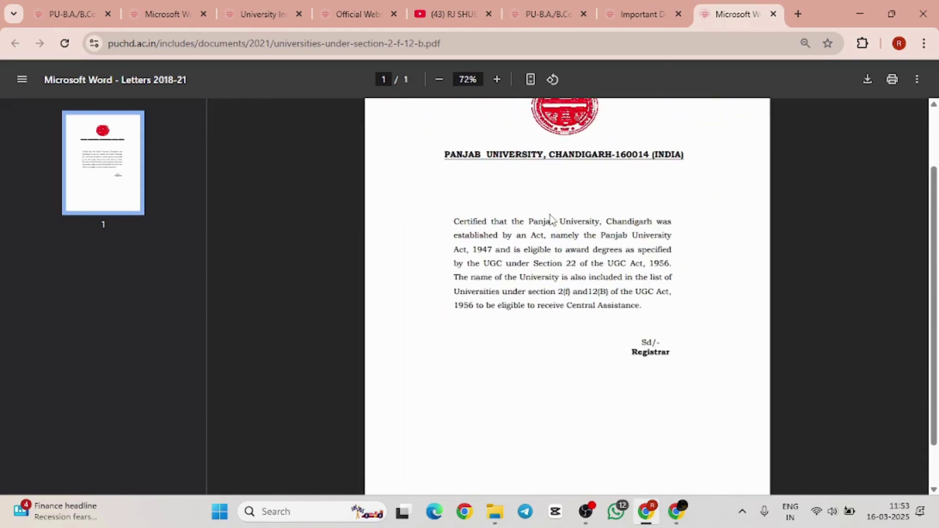
Return to the five-year law 2025 prospectus, view its contents page and go to page 37
click(649, 15)
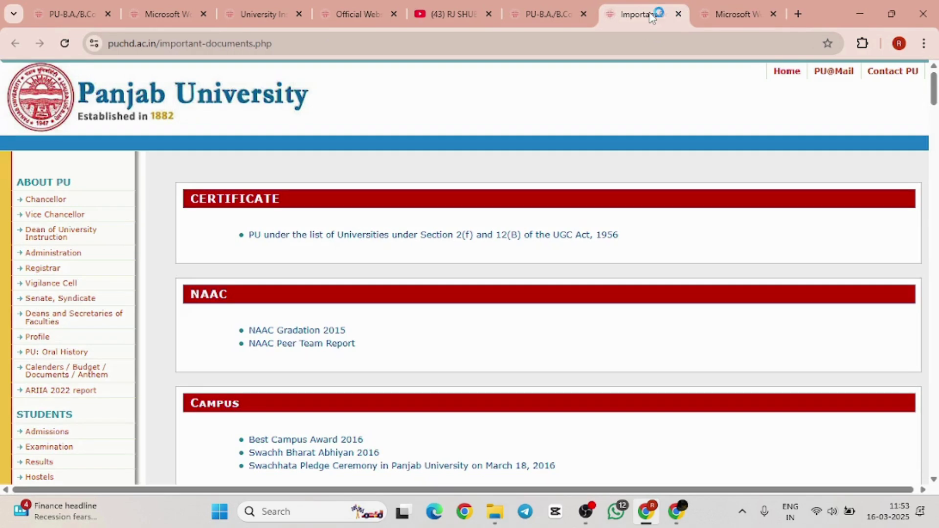
click(181, 8)
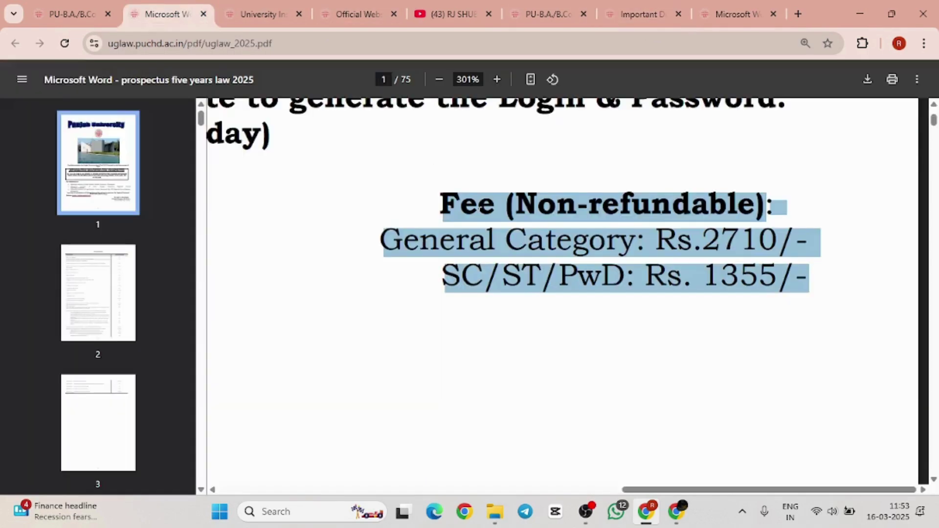
scroll(480, 212, down, 8)
scroll(479, 212, down, 3)
ctrl+scroll(914, 125, down, 5)
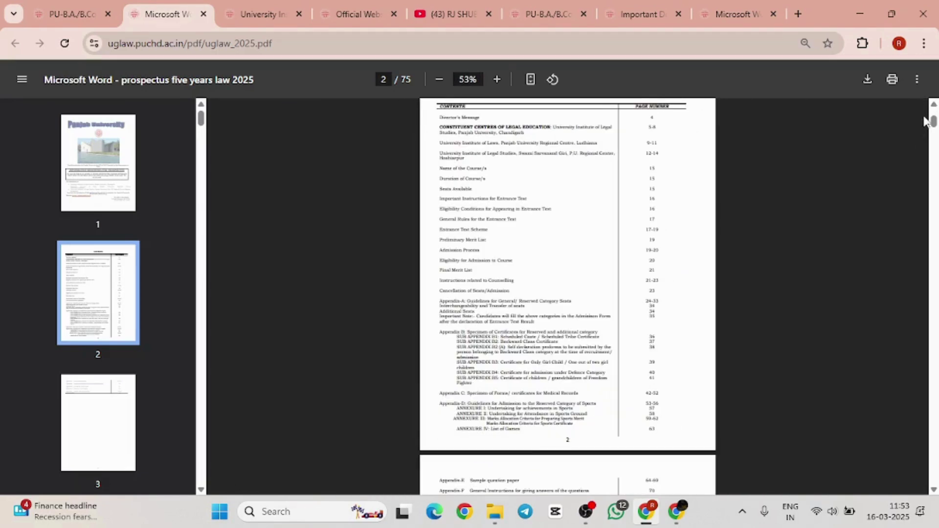
drag(934, 119, 854, 204)
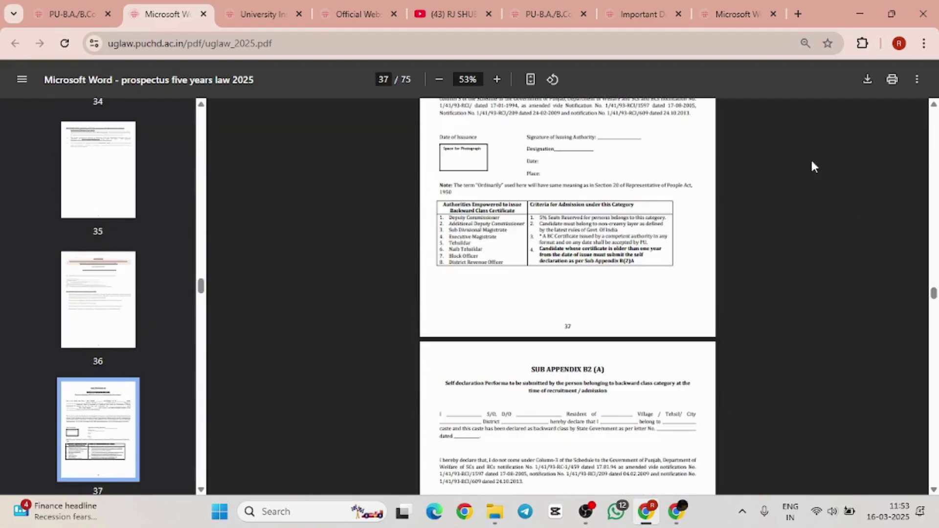
Look through the Important Documents page again, down to the Panjab University Hand Book listings
click(779, 6)
click(636, 13)
scroll(639, 154, down, 15)
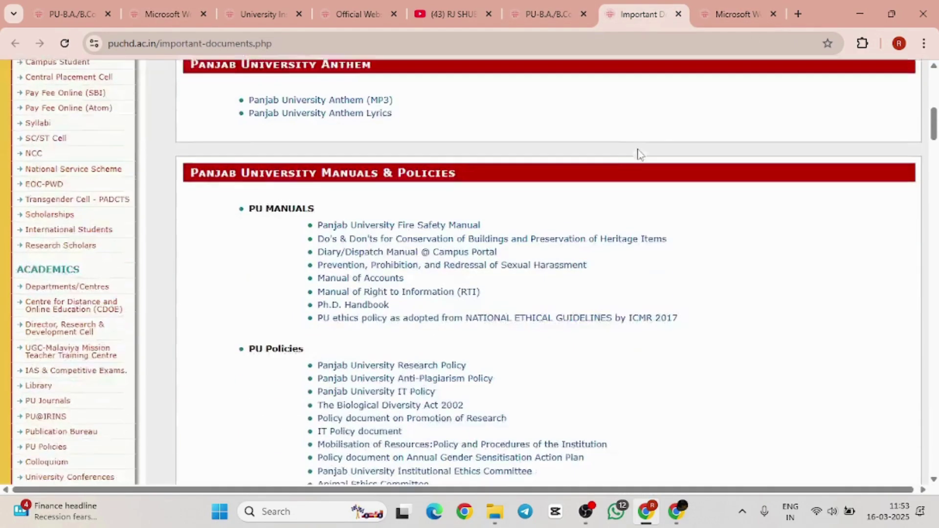
scroll(639, 149, down, 2)
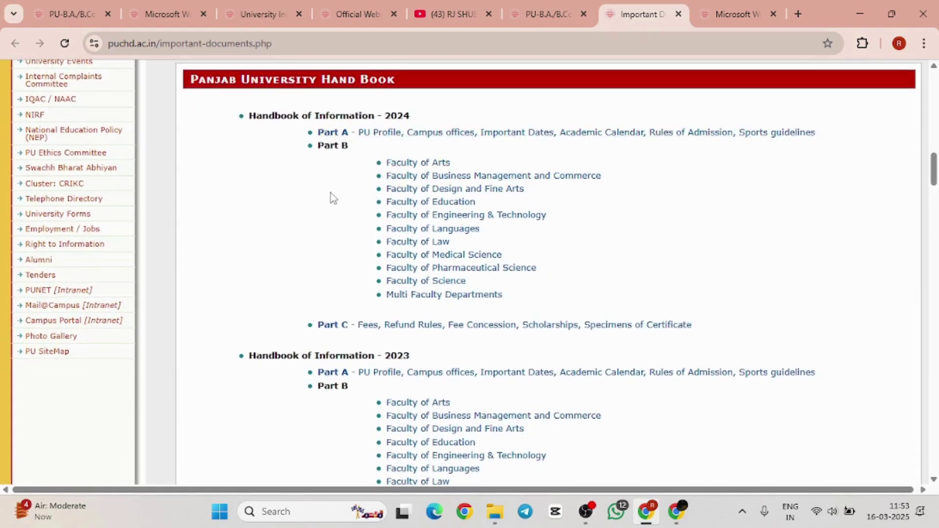
scroll(331, 194, down, 4)
scroll(331, 193, up, 10)
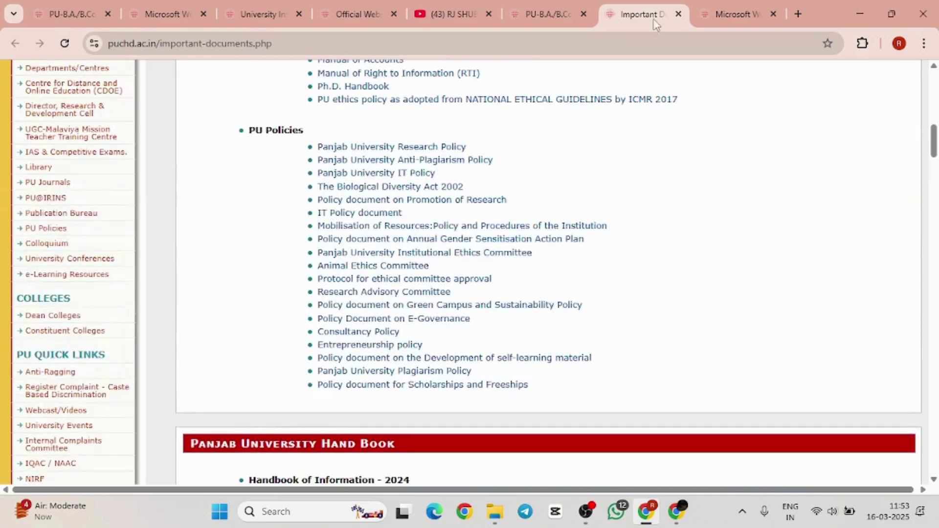
Go back to the prospectus and examine the Certificate for Backward Class specimen on page 37 at a readable size
click(167, 5)
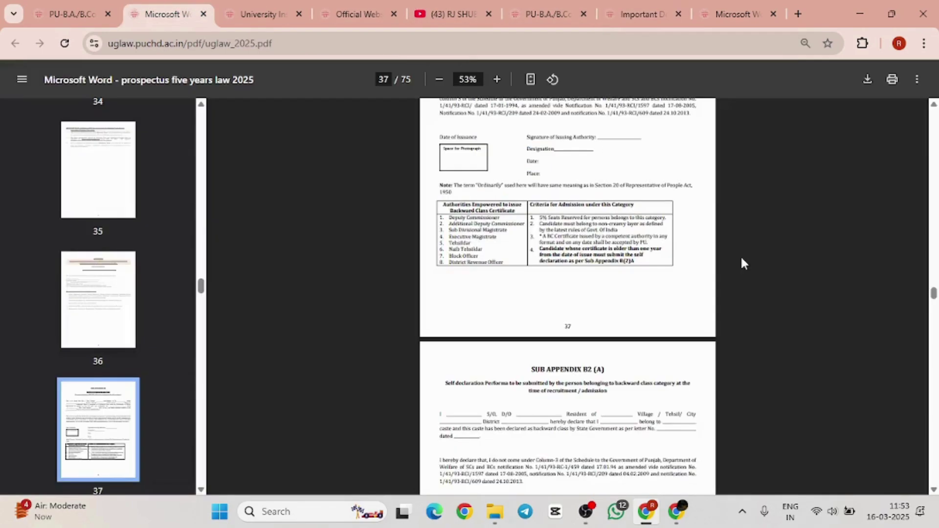
scroll(741, 255, up, 3)
ctrl+scroll(740, 255, up, 5)
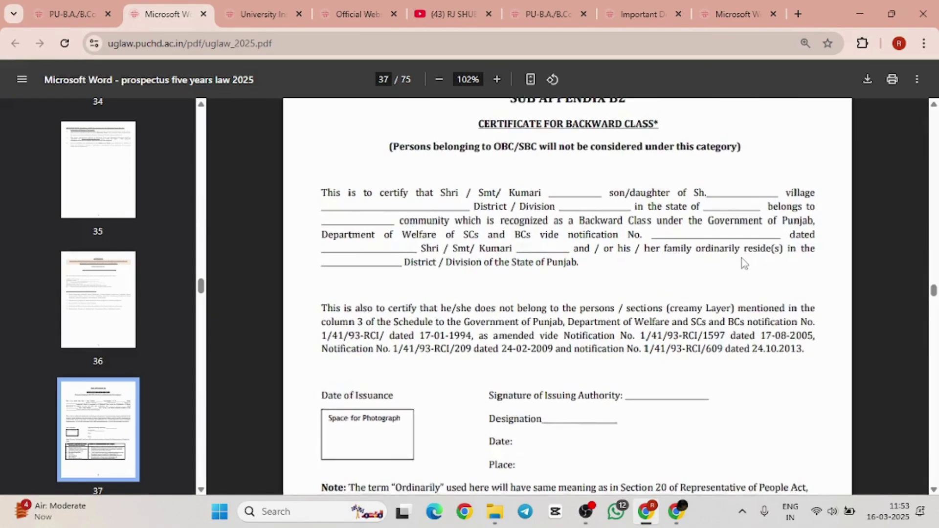
ctrl+scroll(742, 257, up, 2)
ctrl+scroll(742, 257, down, 2)
scroll(742, 258, down, 3)
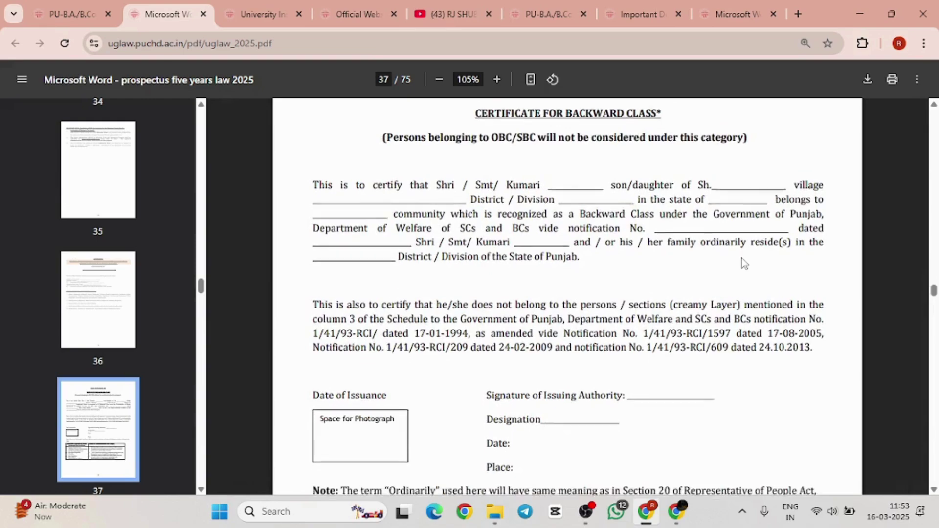
scroll(742, 262, down, 5)
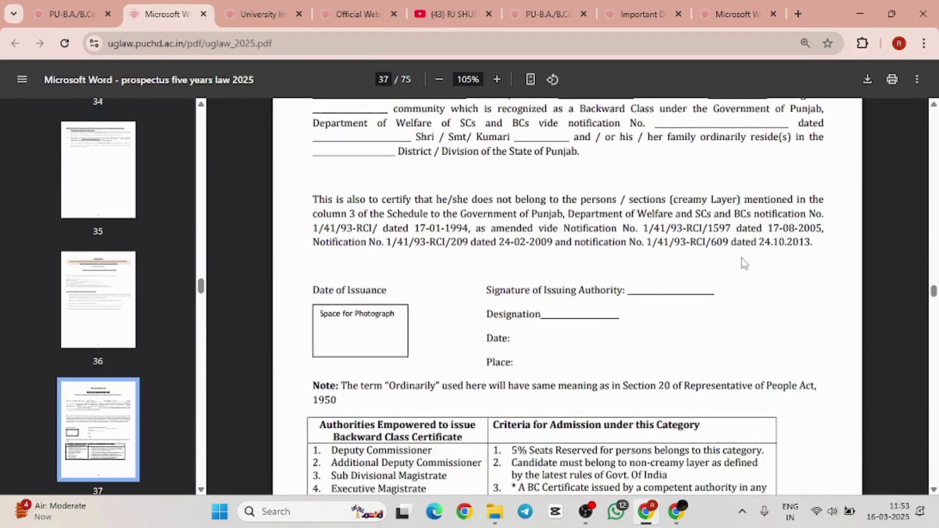
Examine the backward class self-declaration in Sub Appendix B2 (A) and the girl child certificate in Sub Appendix B 3
scroll(744, 261, down, 14)
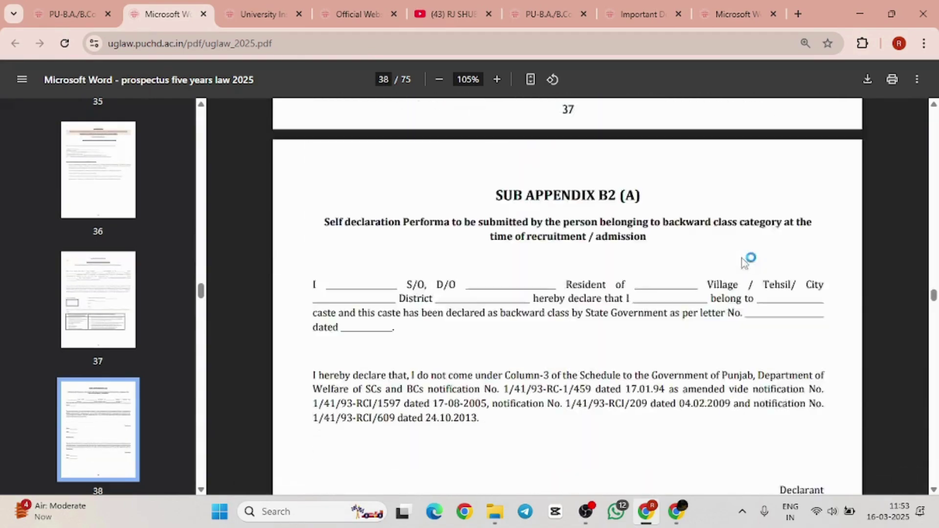
scroll(742, 257, down, 8)
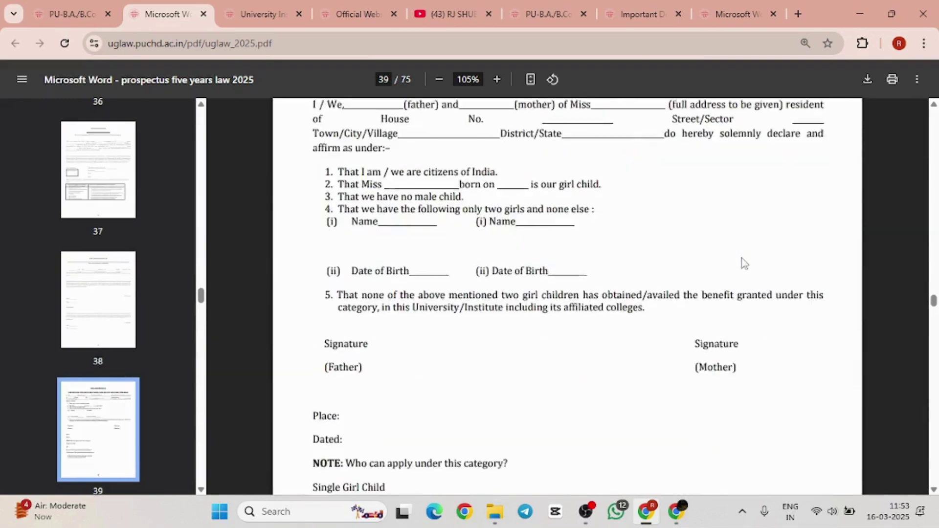
scroll(742, 258, up, 2)
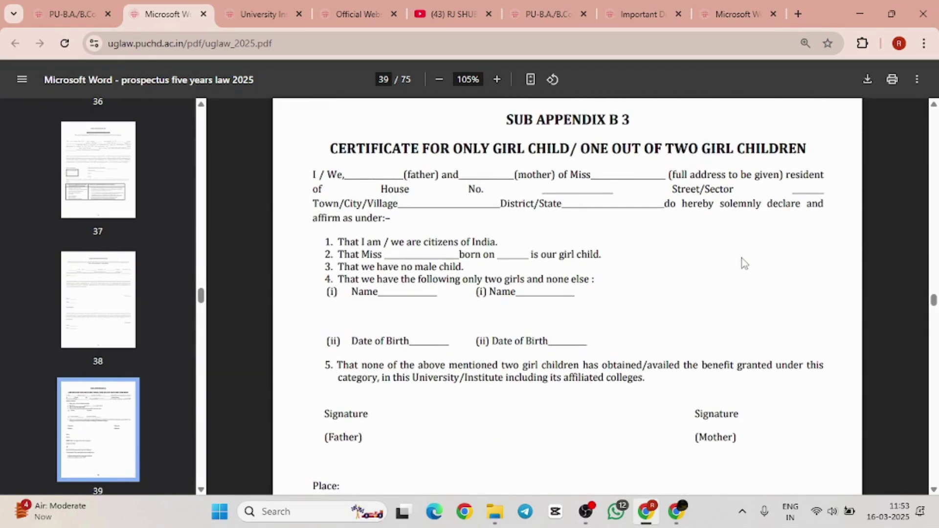
scroll(742, 257, down, 5)
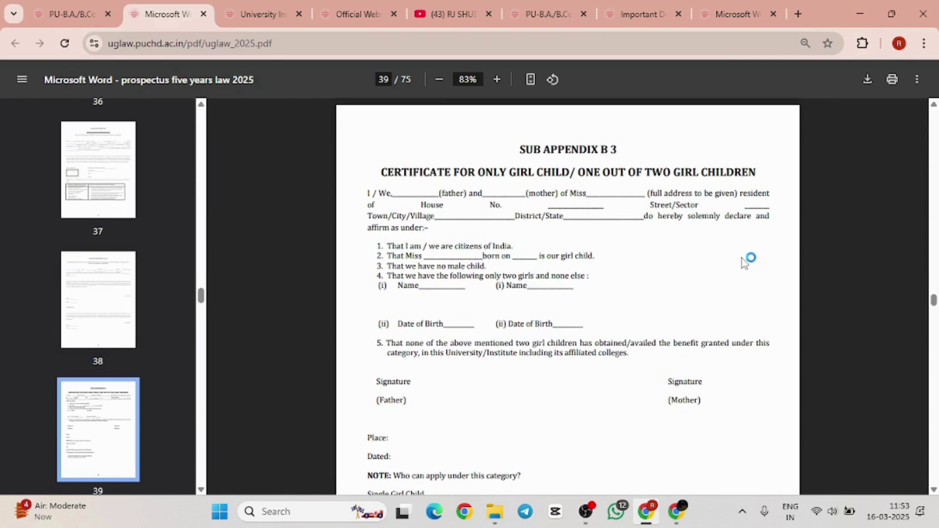
scroll(742, 258, down, 1)
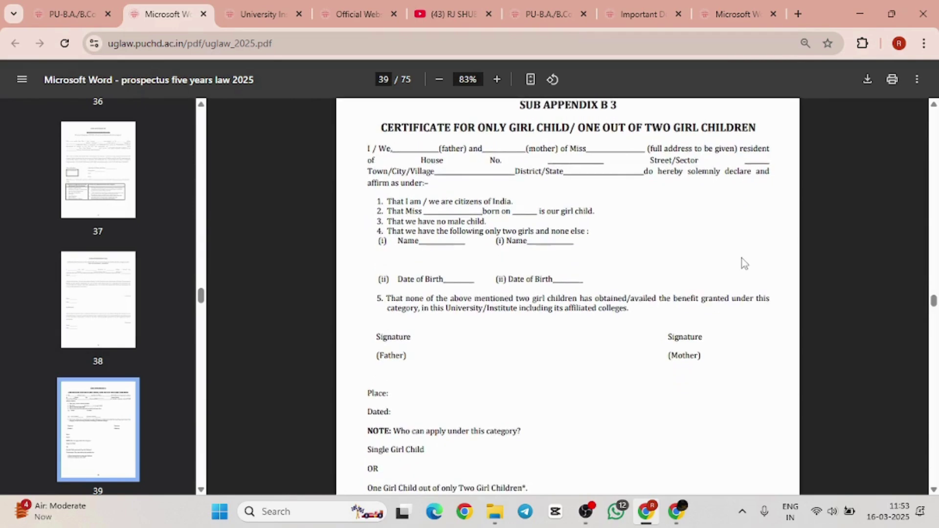
scroll(741, 257, down, 7)
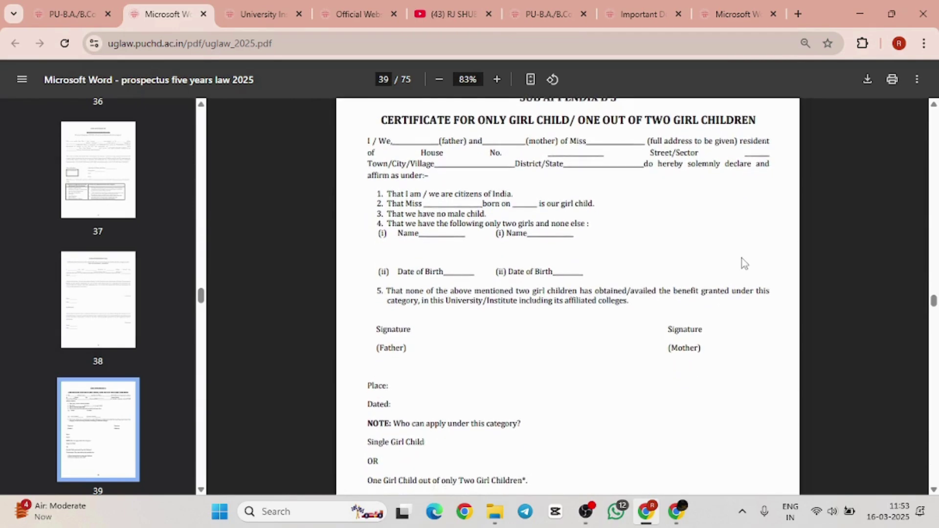
Examine the Sub Appendix B4 certificate for admission under the defence category on page 40 of the prospectus
scroll(742, 258, down, 5)
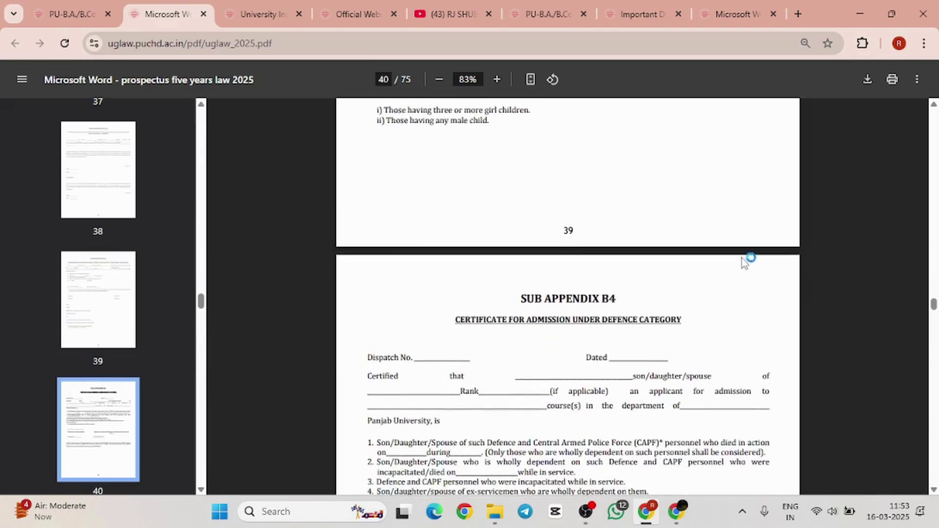
scroll(743, 264, down, 3)
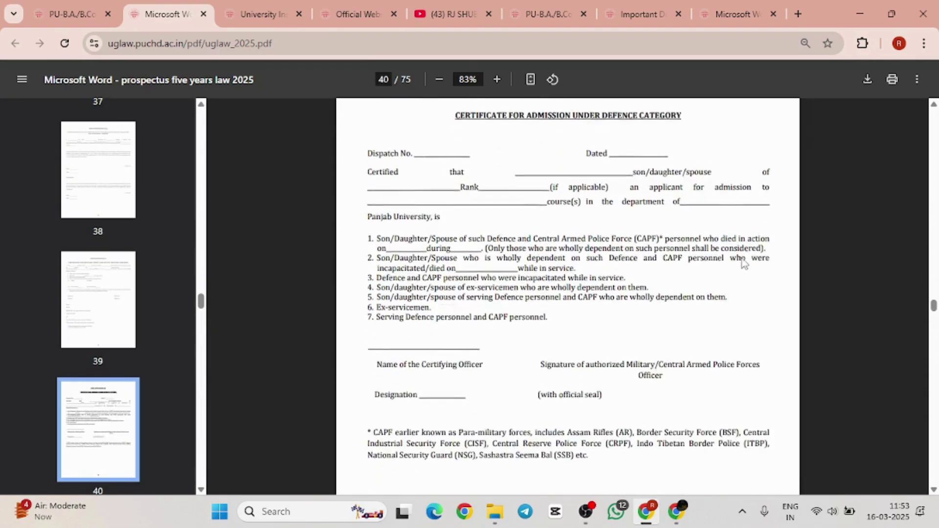
scroll(743, 263, up, 1)
scroll(744, 264, up, 1)
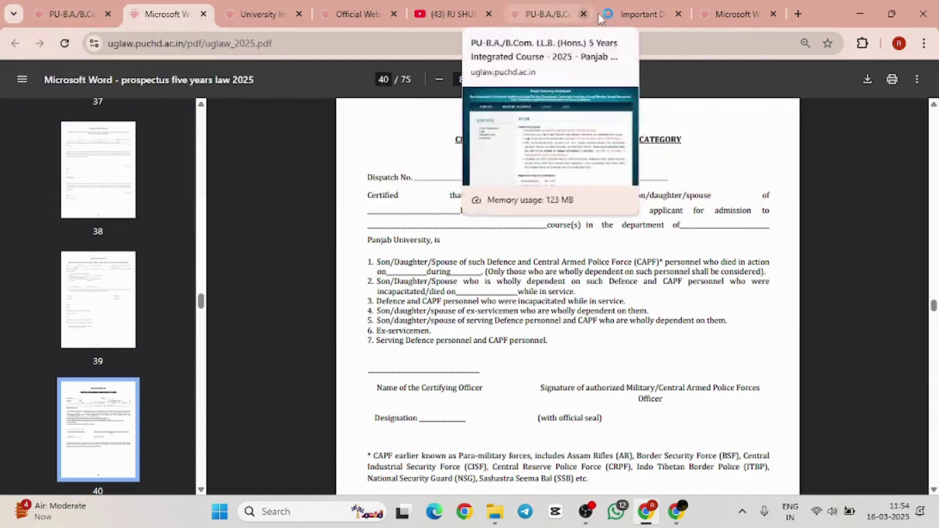
Return to the five-year law course admission homepage and view its Steps to Follow list
click(450, 14)
click(559, 6)
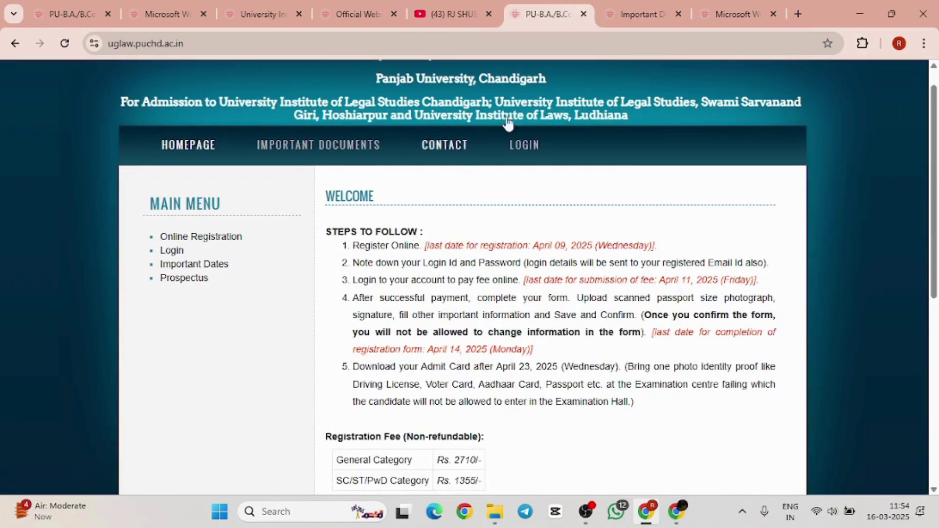
mouse_move(452, 15)
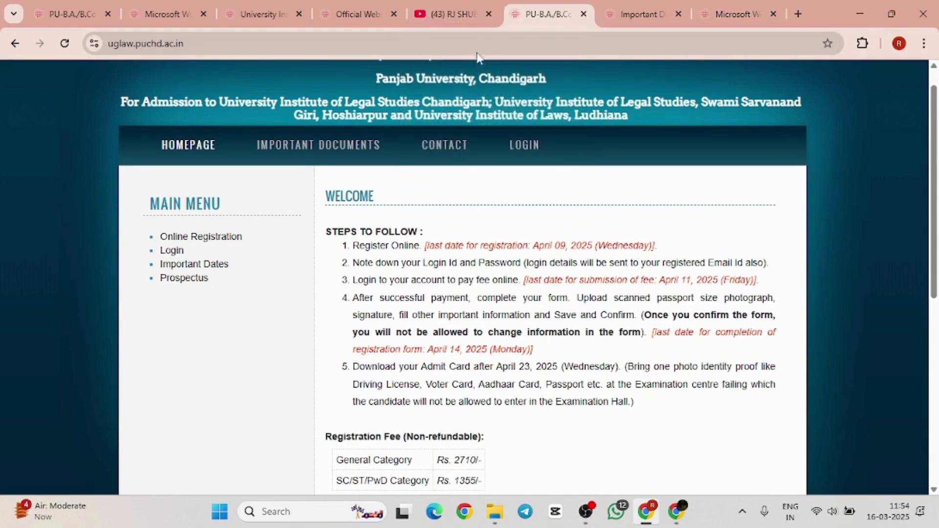
scroll(544, 156, up, 1)
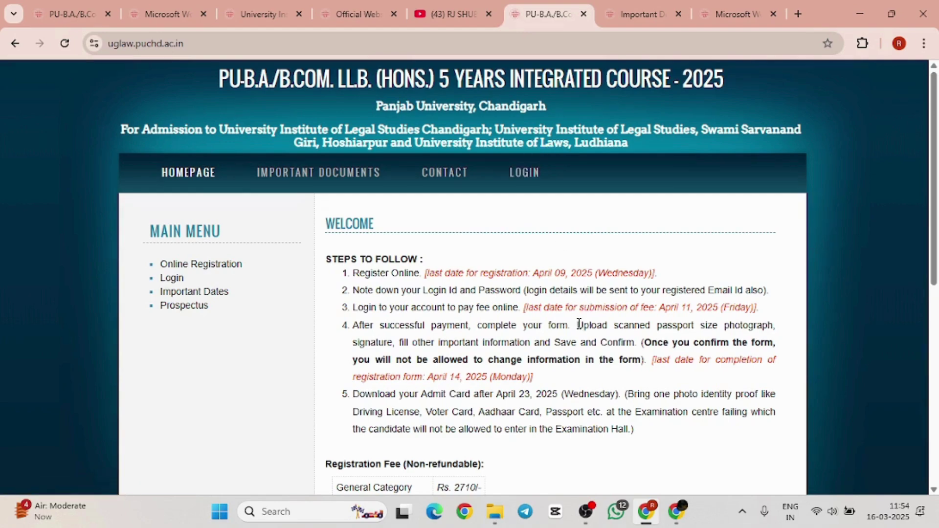
Highlight the instruction in step 4 about uploading the photograph and signature and saving the form, then clear the highlight
drag(580, 326, 775, 326)
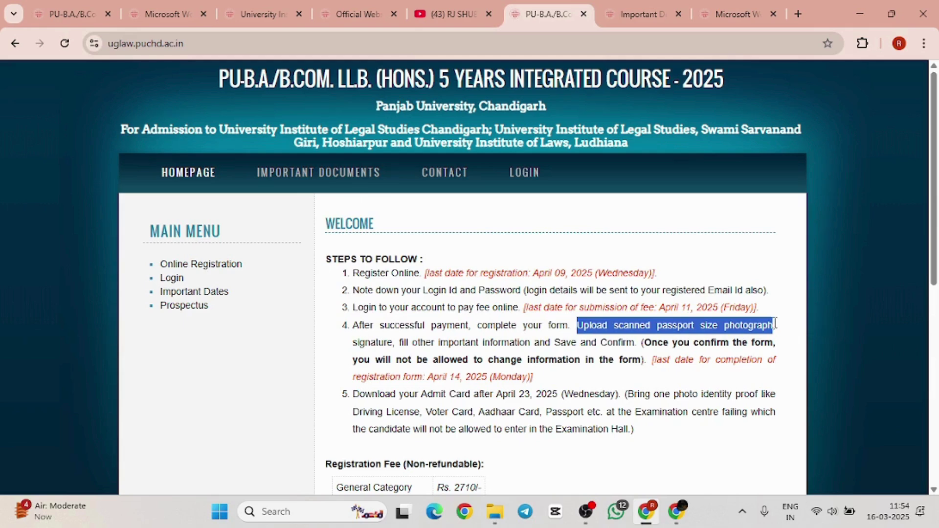
mouse_move(775, 322)
mouse_down()
mouse_move(402, 346)
mouse_move(409, 344)
mouse_up()
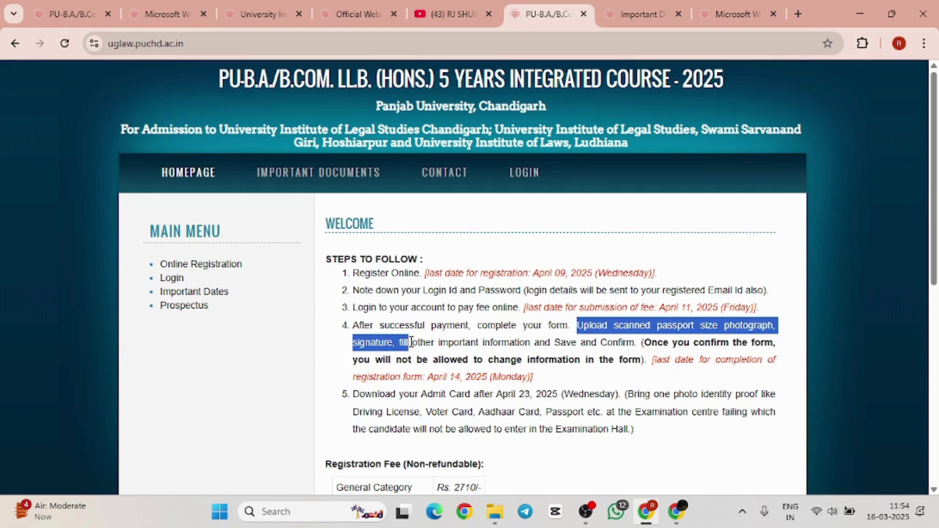
mouse_move(410, 342)
mouse_down()
mouse_move(528, 356)
mouse_move(585, 346)
mouse_up()
drag(641, 342, 584, 356)
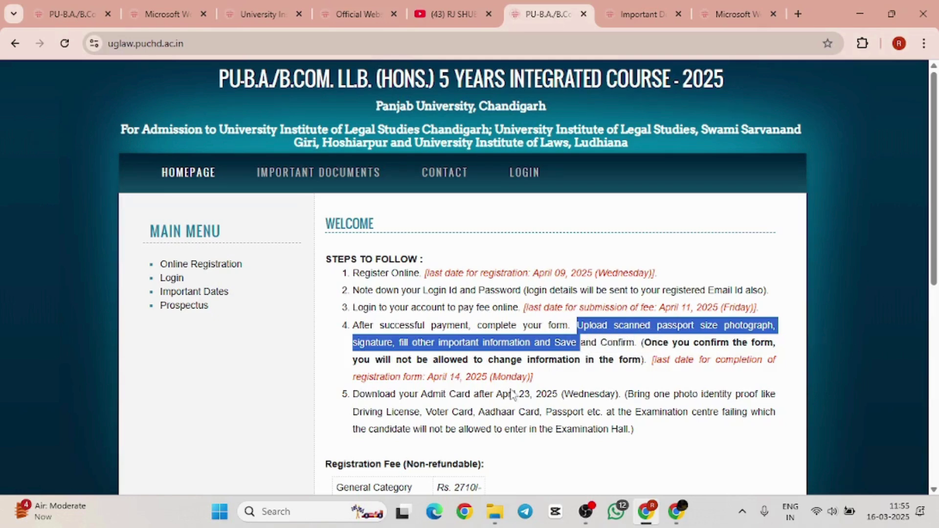
click(619, 393)
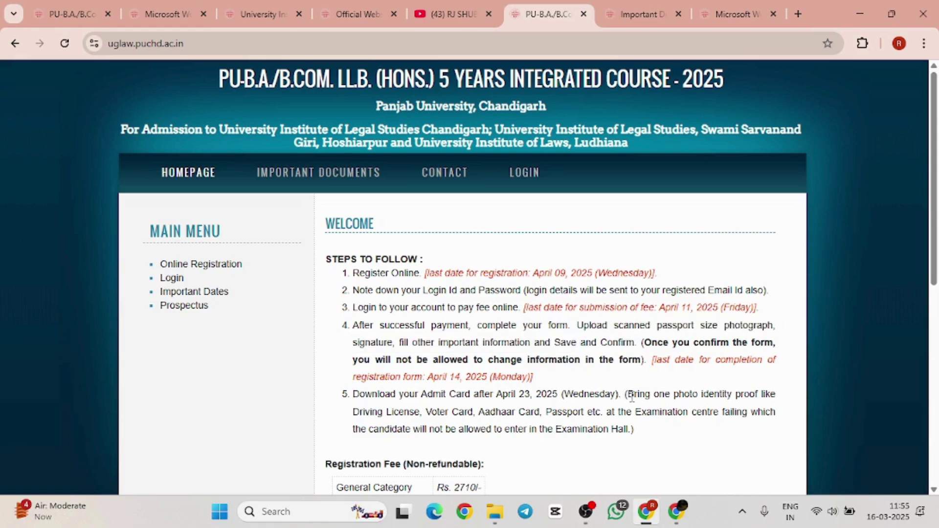
Open the Online Registration form and look through its name, parent, contact and category fields
click(220, 267)
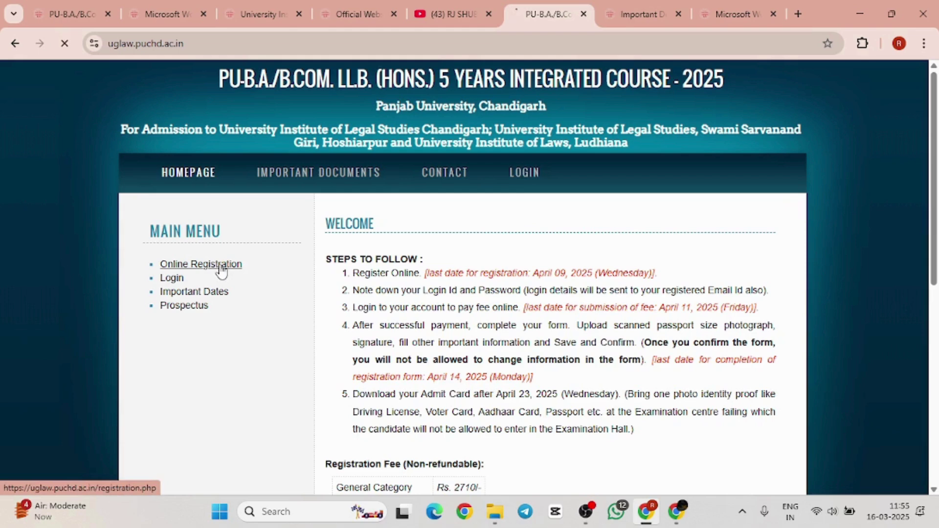
scroll(220, 269, down, 2)
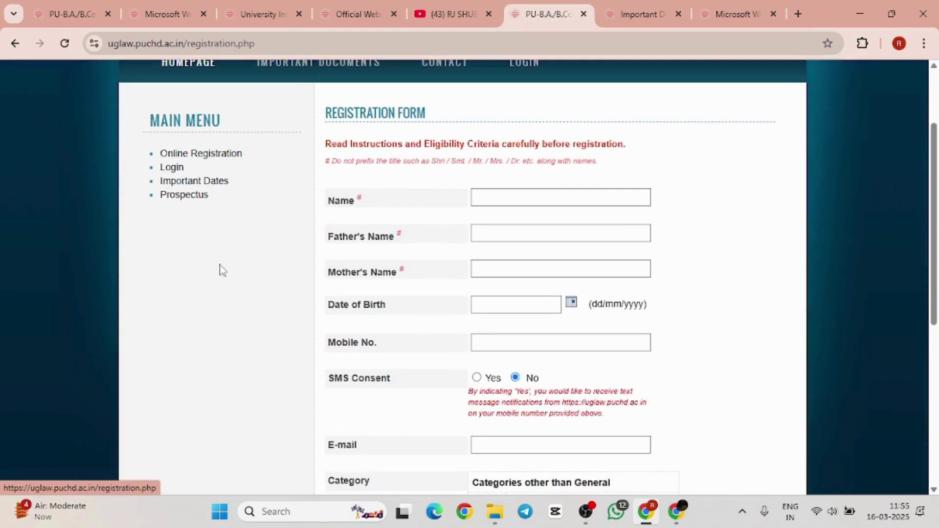
click(545, 197)
scroll(546, 198, down, 4)
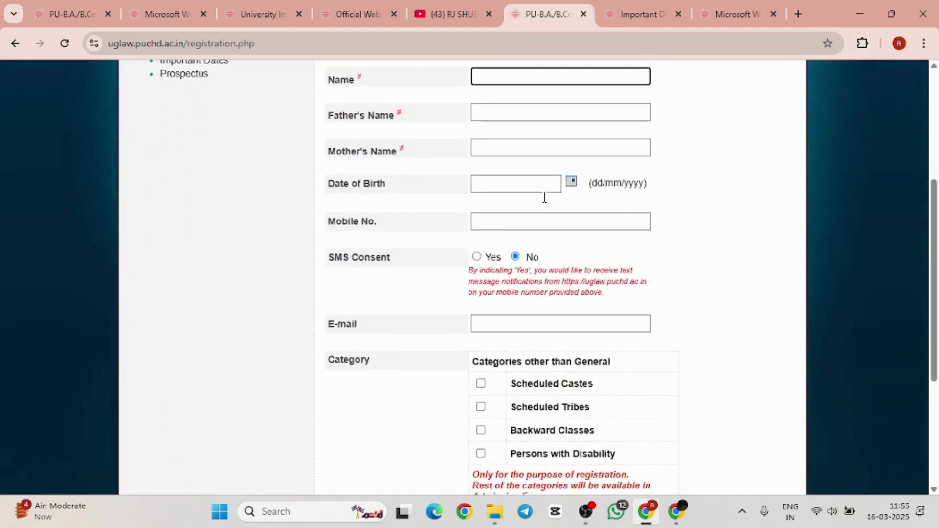
scroll(546, 201, down, 2)
scroll(546, 201, up, 7)
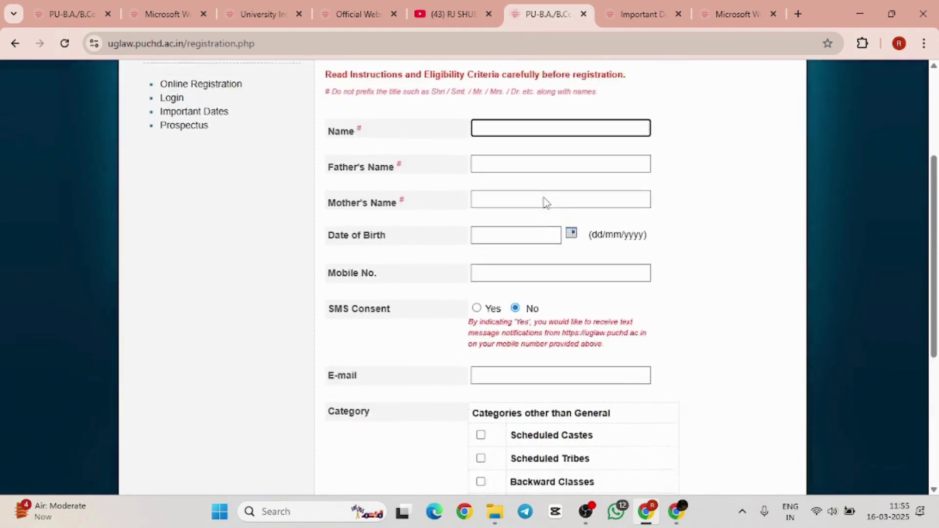
click(527, 224)
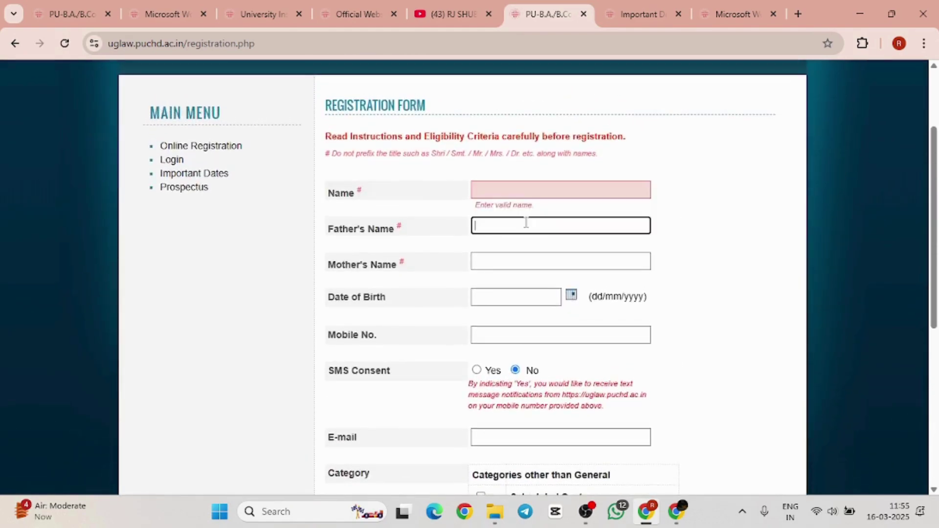
Fill in the registration form's Date of Birth by choosing a month, year and day in its calendar
click(572, 296)
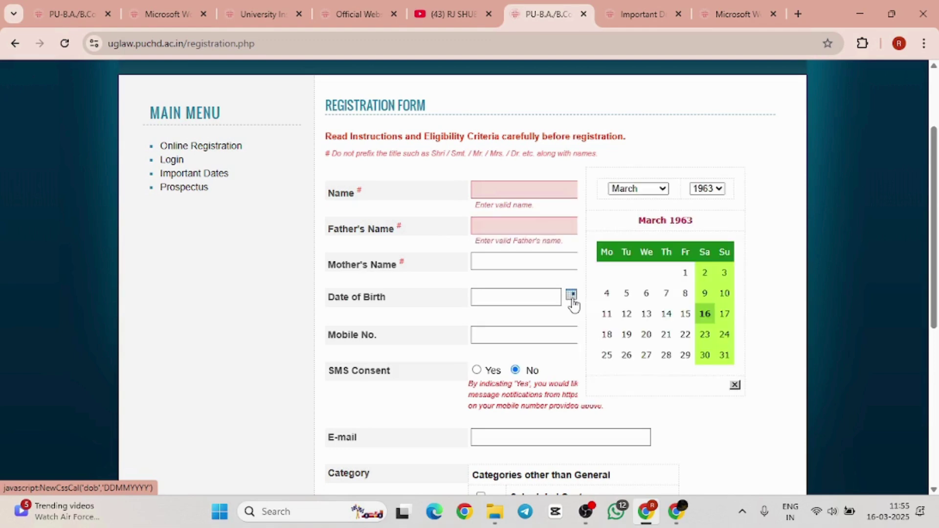
click(650, 190)
click(621, 299)
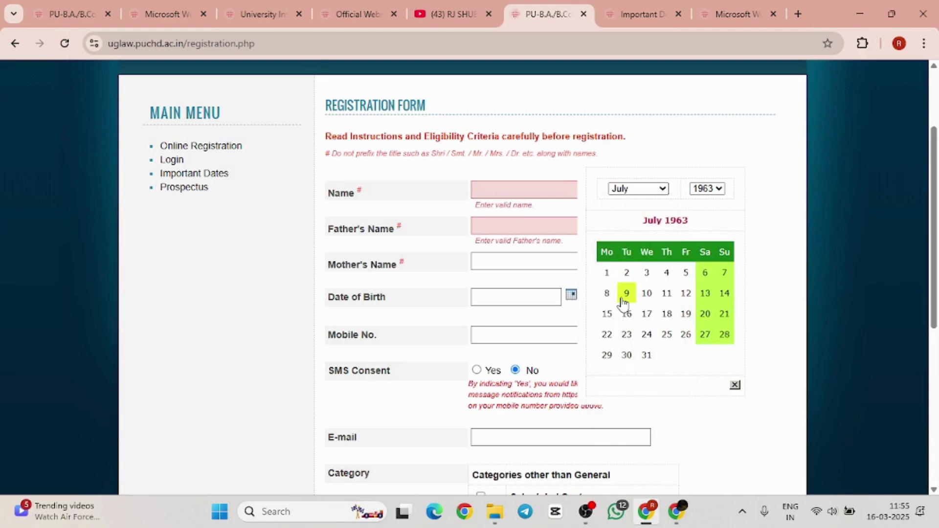
click(714, 190)
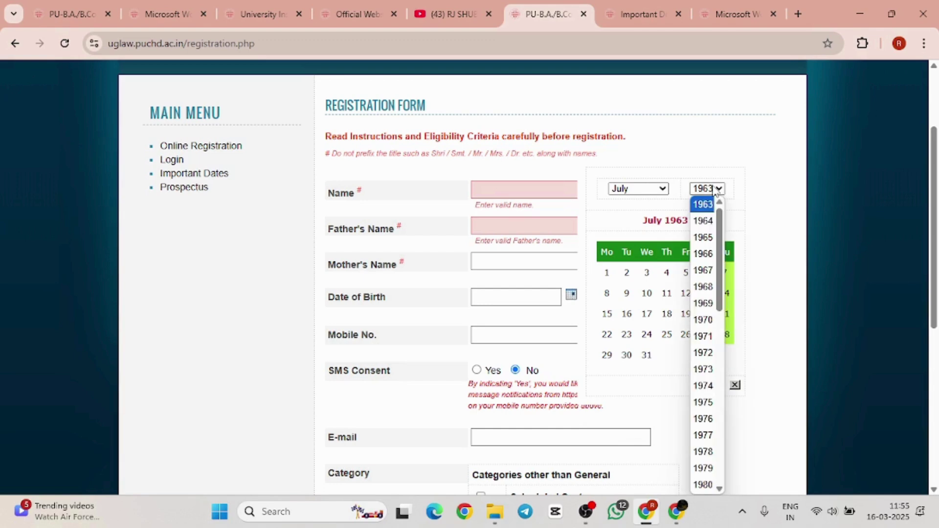
scroll(720, 435, down, 6)
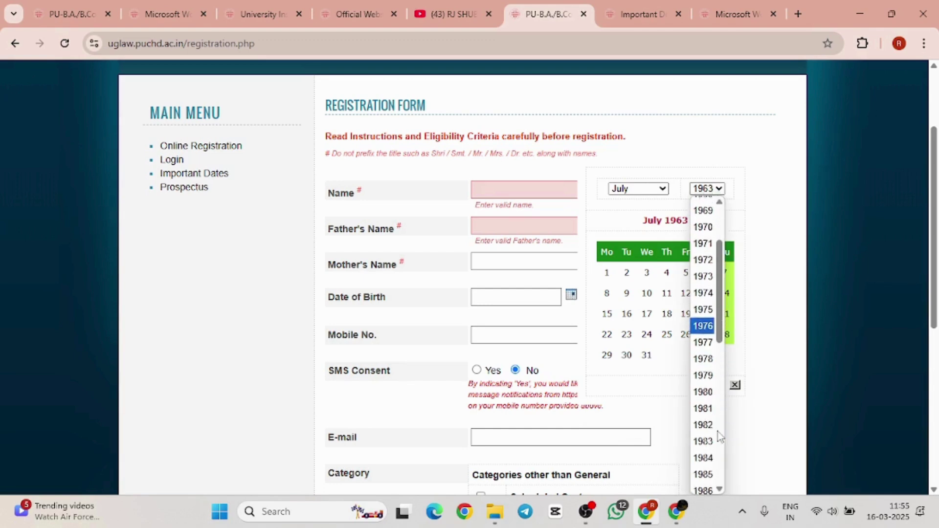
scroll(719, 435, up, 6)
scroll(719, 435, down, 10)
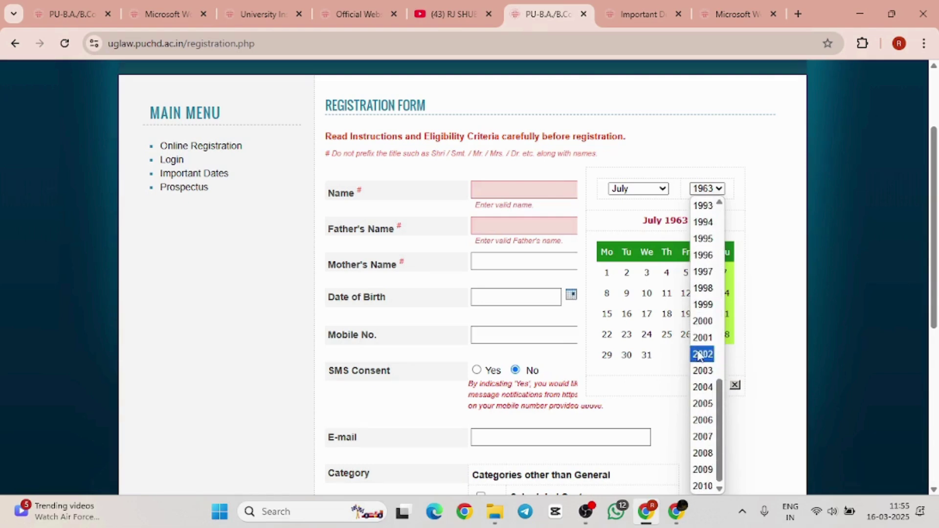
click(703, 404)
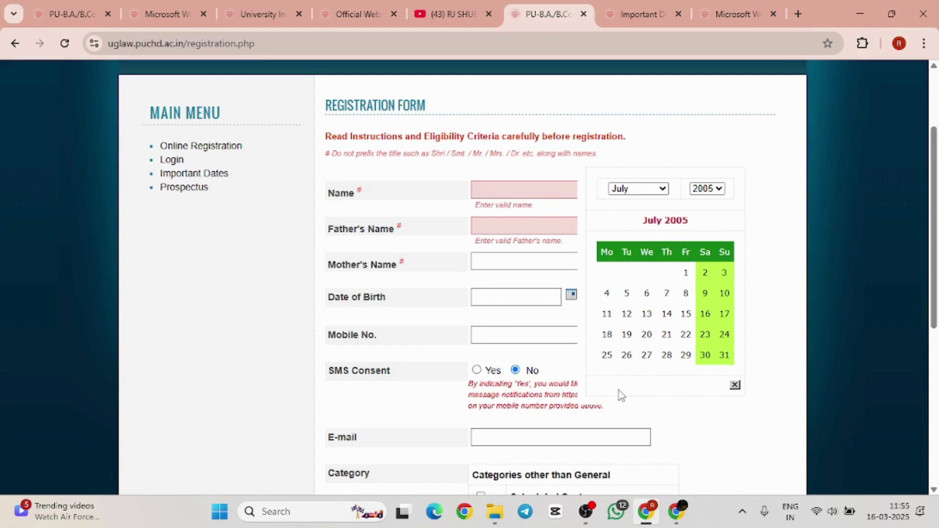
scroll(621, 391, down, 1)
scroll(622, 391, down, 3)
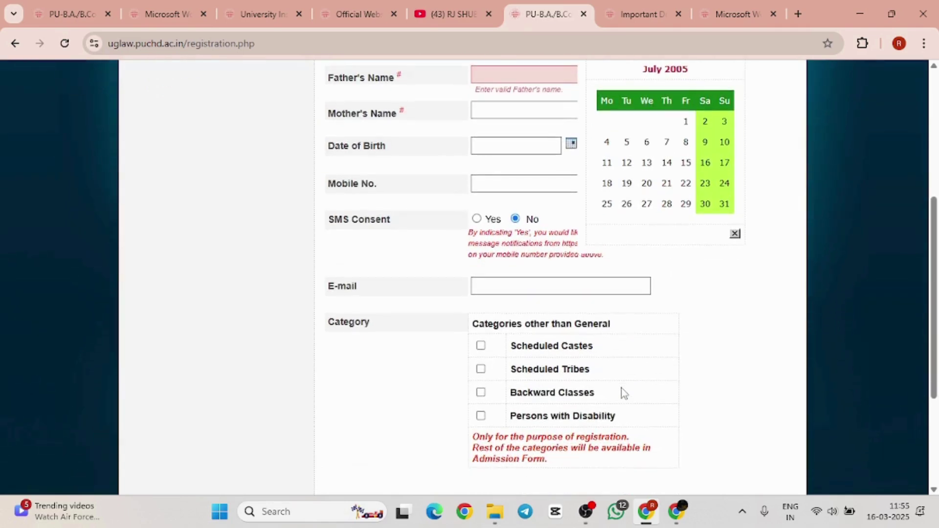
scroll(623, 392, down, 1)
scroll(623, 391, up, 2)
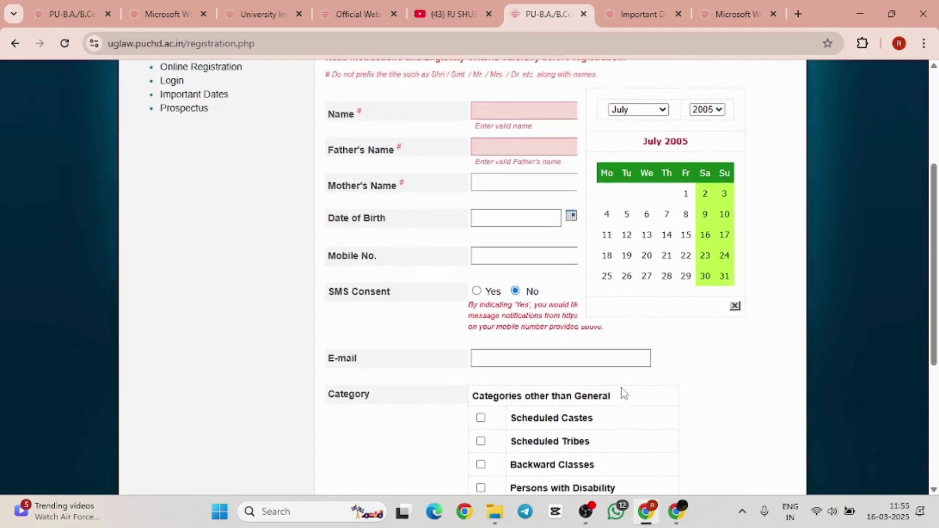
click(687, 239)
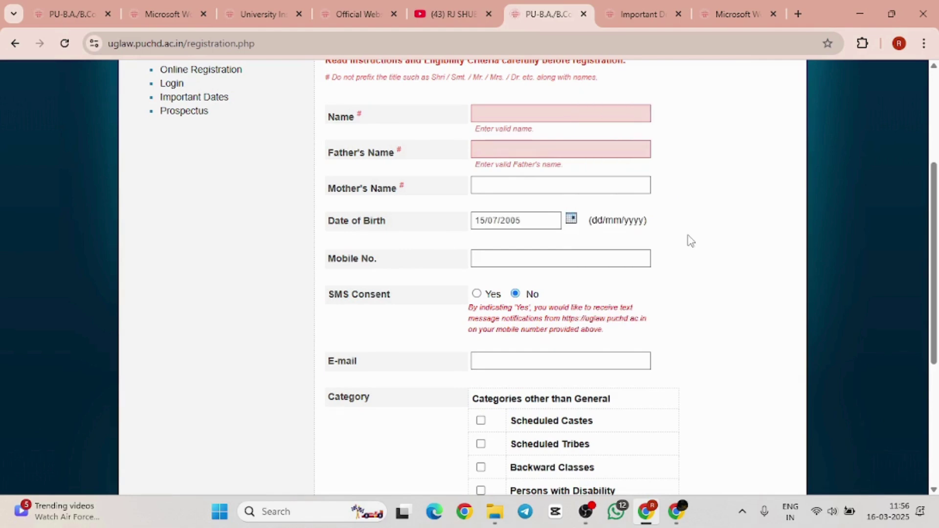
Look at the Mobile No. and E-mail fields of the registration form, leaving both empty
click(483, 263)
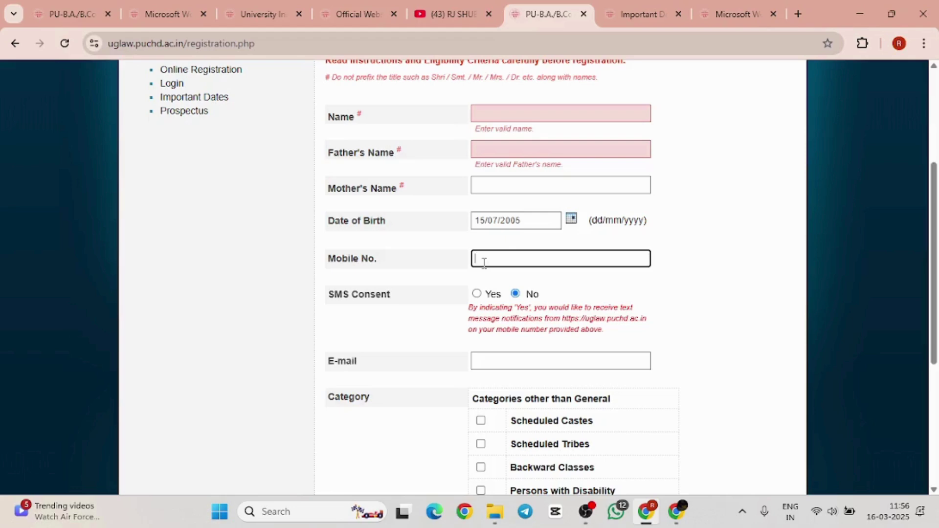
scroll(487, 270, down, 1)
click(500, 293)
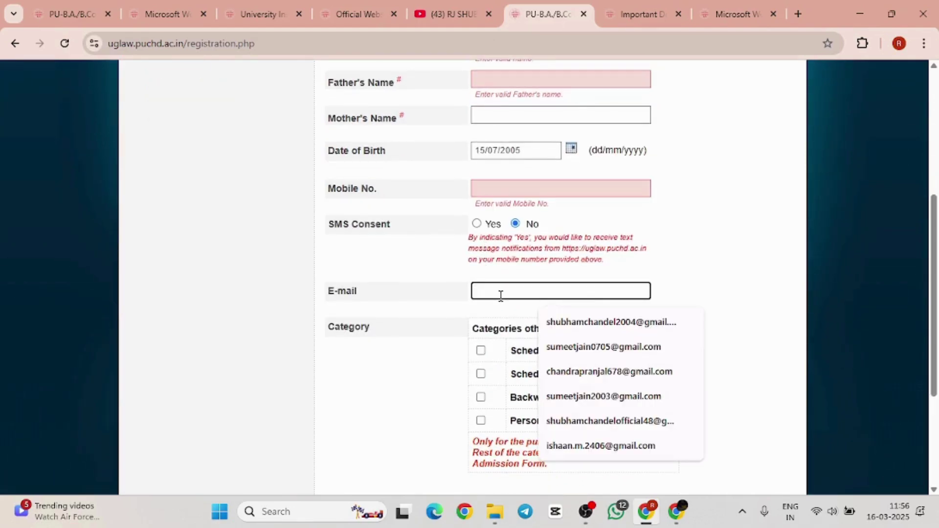
click(373, 383)
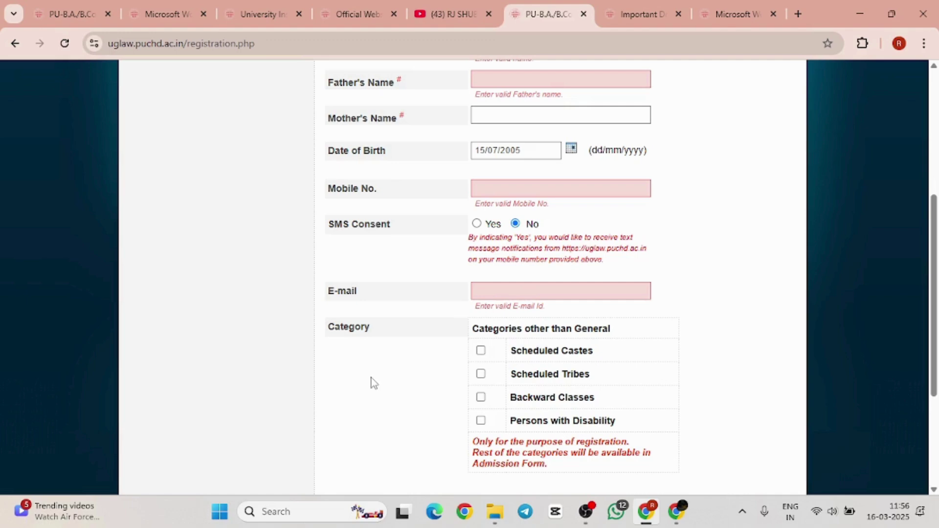
Examine the Categories other than General options in the registration form at an enlarged size
scroll(372, 383, down, 2)
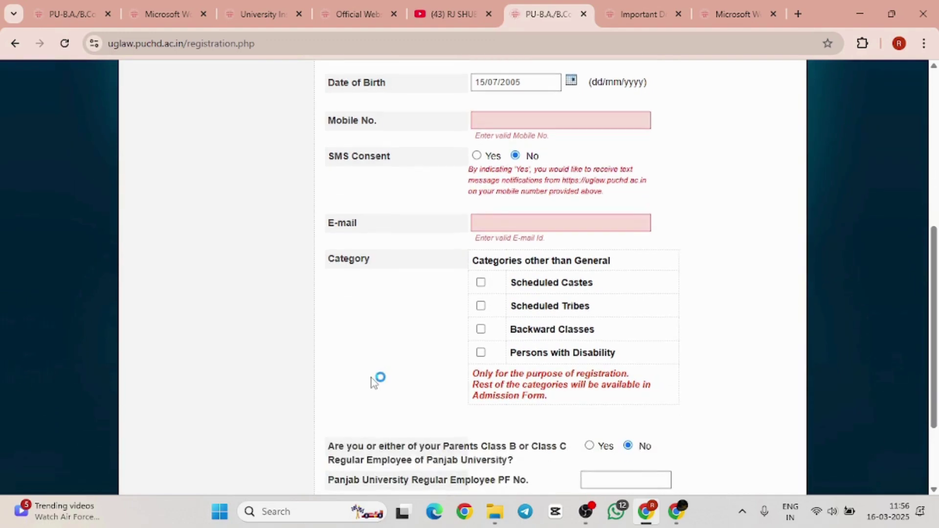
scroll(373, 383, up, 3)
scroll(373, 382, right, 3)
scroll(373, 382, up, 1)
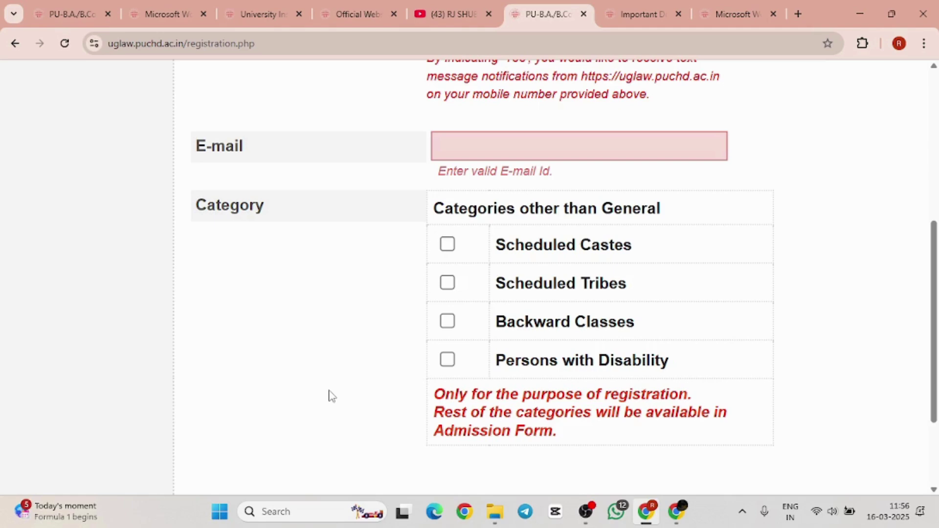
scroll(486, 256, up, 2)
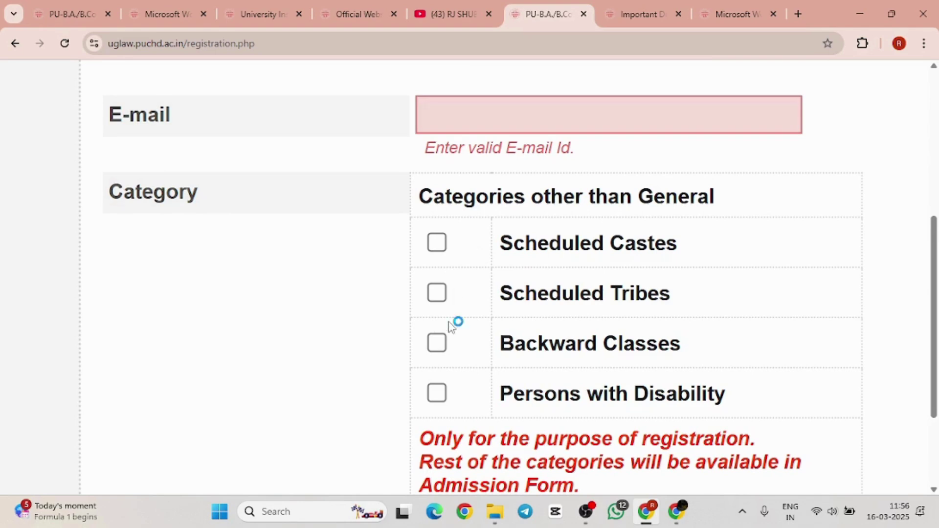
Check the defence category certificate in the prospectus again, then review the form's category note and Panjab University employee question
click(169, 6)
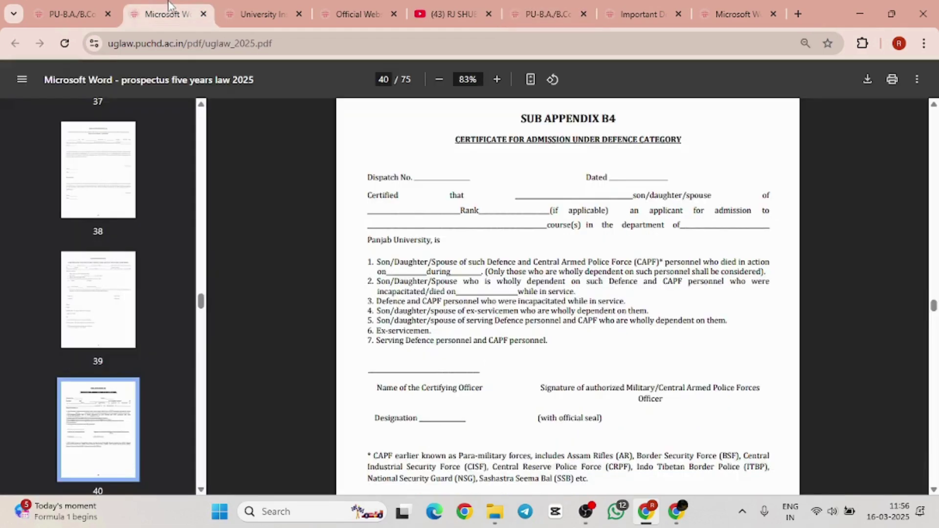
click(551, 11)
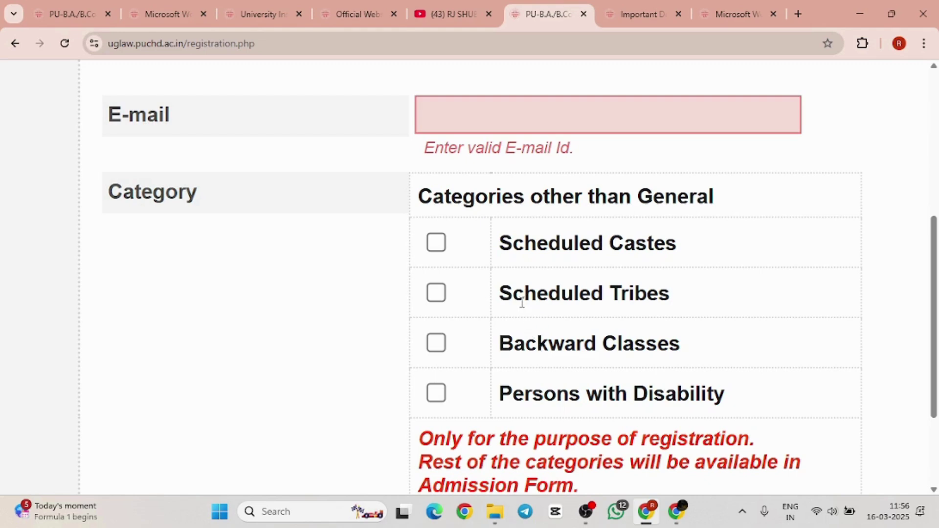
key(ctrl+minus)
scroll(522, 303, down, 2)
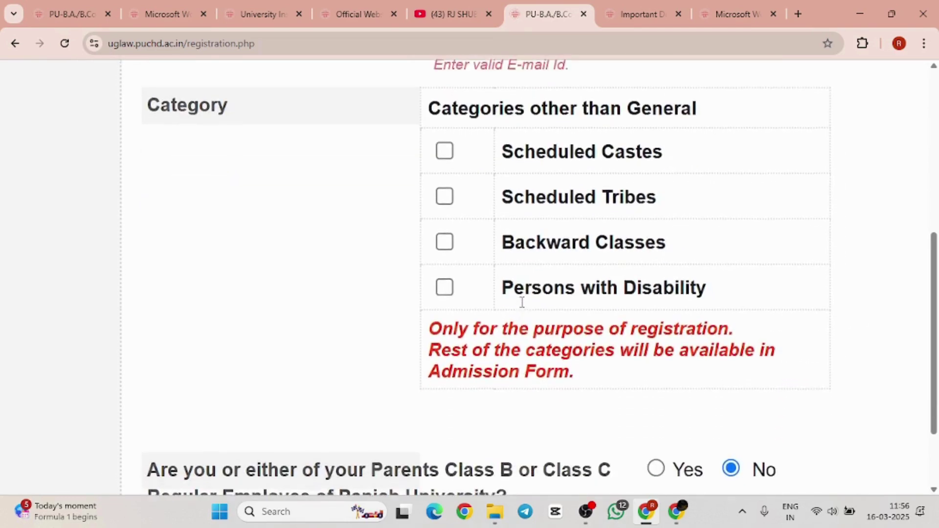
scroll(522, 303, down, 3)
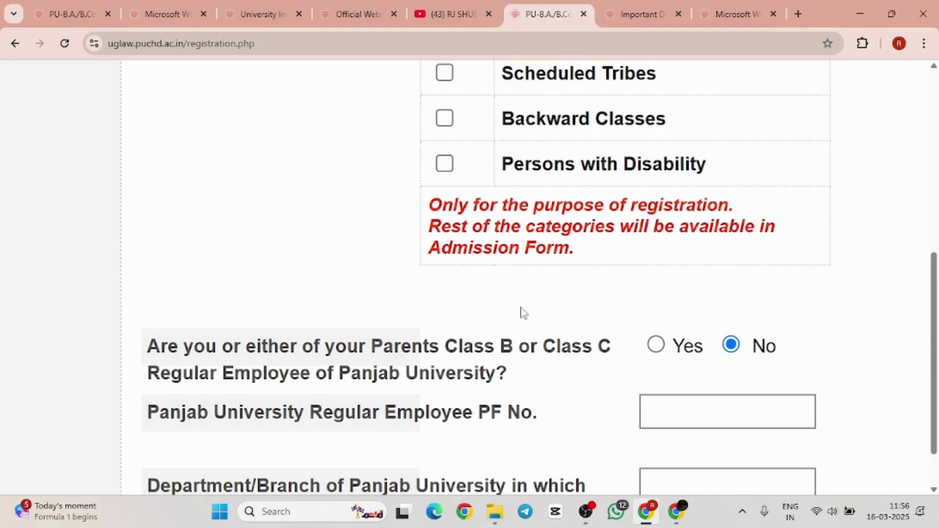
scroll(443, 351, up, 2)
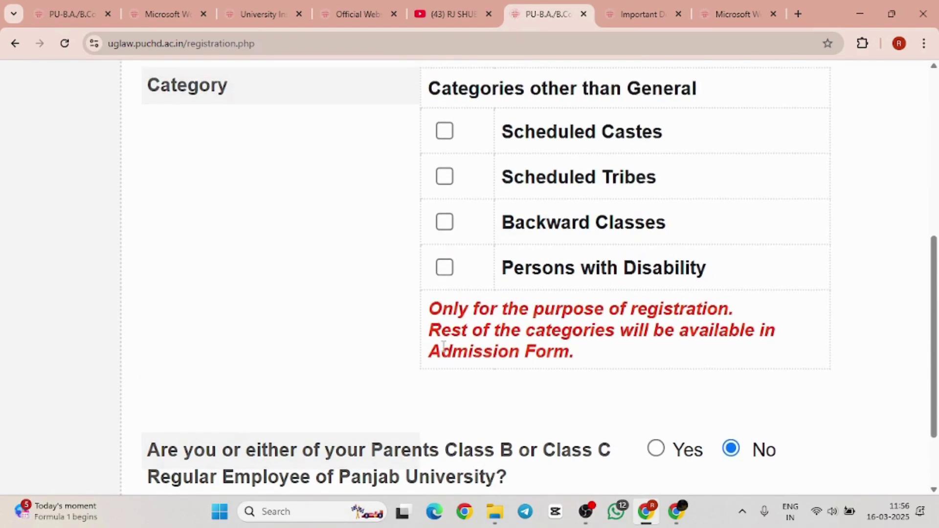
Try the Scheduled Tribes category option, leaving only Backward Classes selected under Categories other than General
click(445, 183)
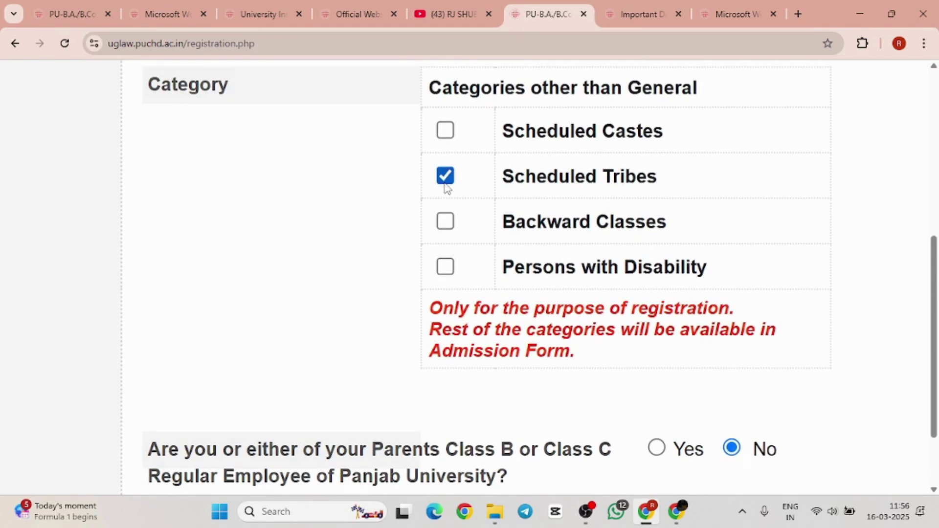
click(445, 221)
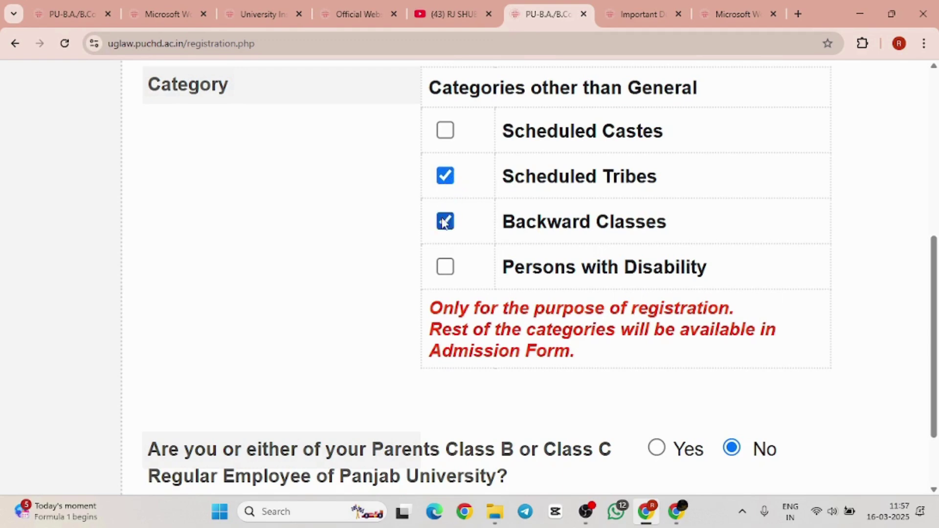
click(447, 178)
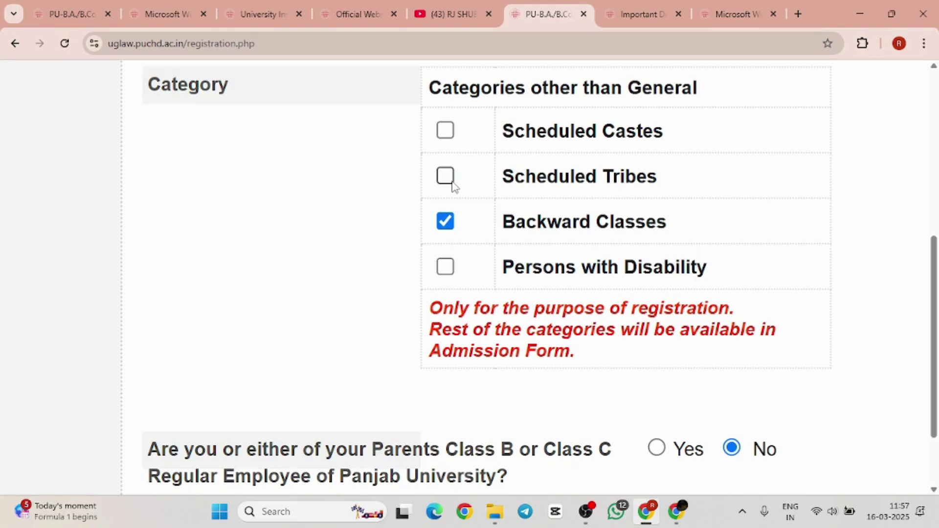
Review the Panjab University employee question with its PF No. and Department/Branch fields, leaving the answer at No
scroll(454, 186, down, 3)
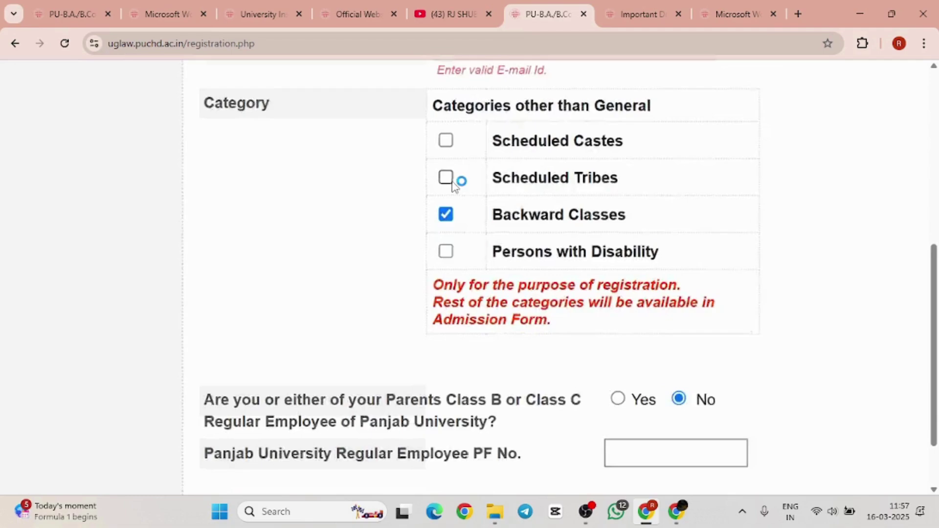
scroll(456, 185, down, 2)
scroll(454, 186, up, 3)
scroll(538, 294, down, 2)
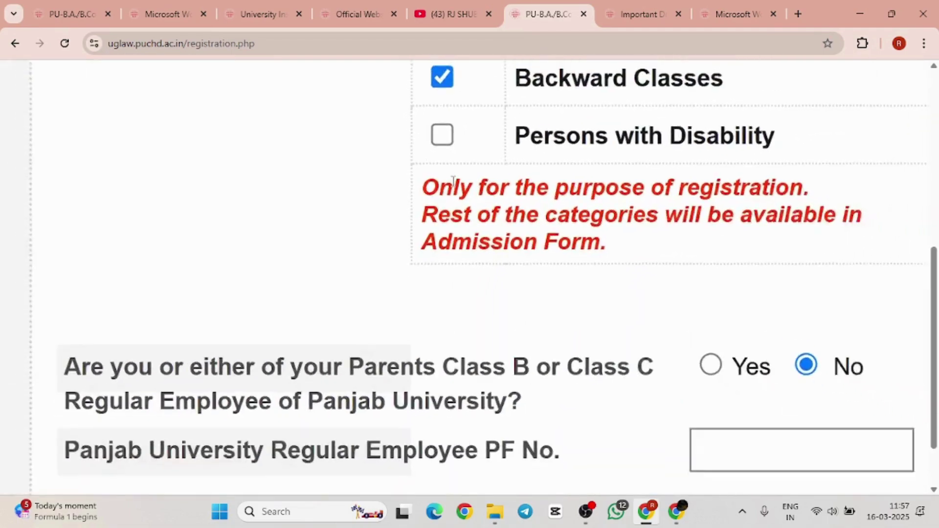
click(680, 361)
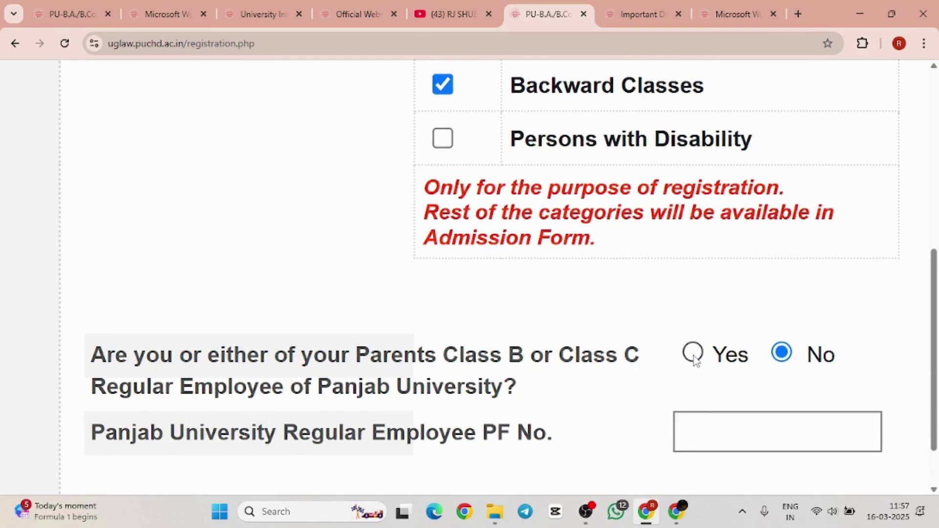
scroll(666, 424, down, 1)
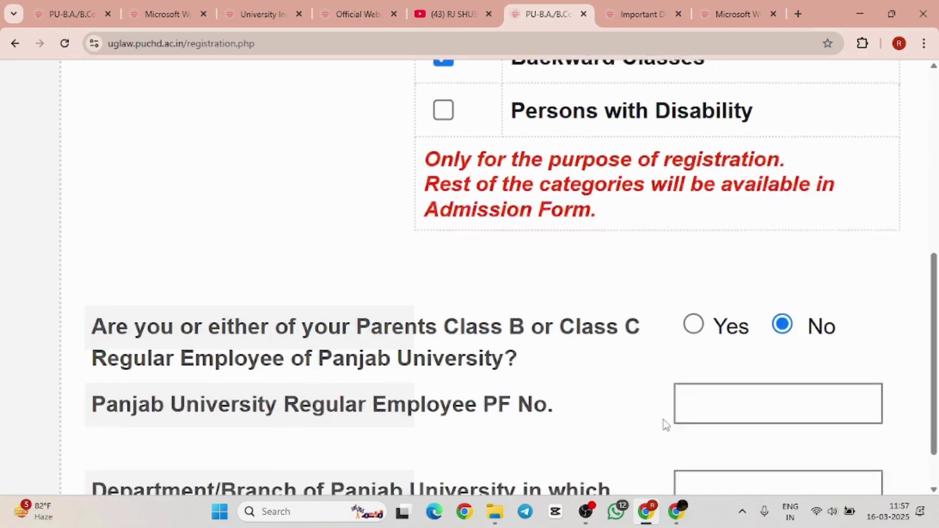
scroll(732, 360, down, 3)
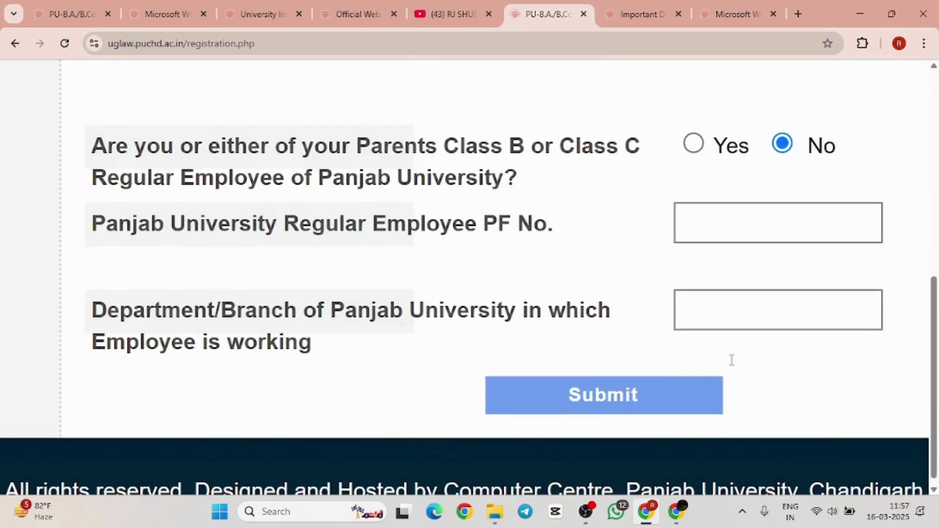
click(716, 207)
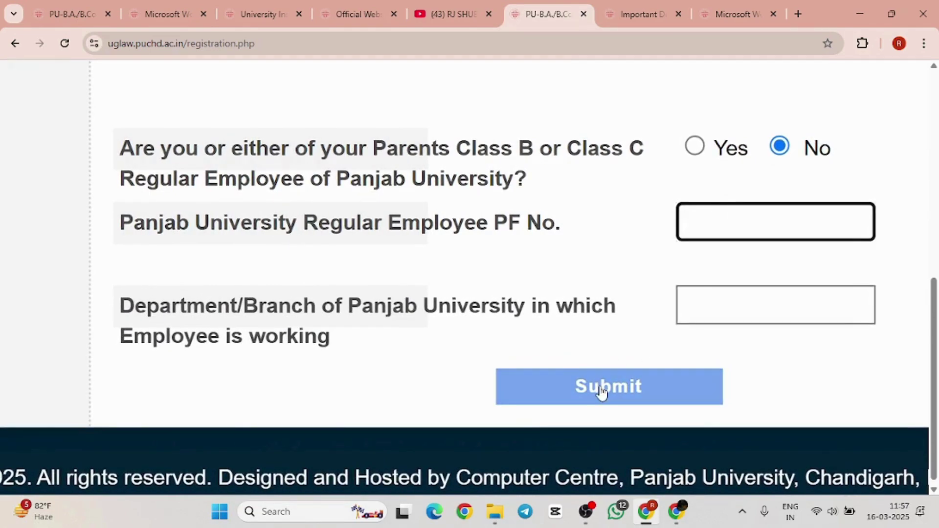
Try to submit the registration form with the name, mobile and e-mail fields empty, and check the form for flagged fields
click(601, 391)
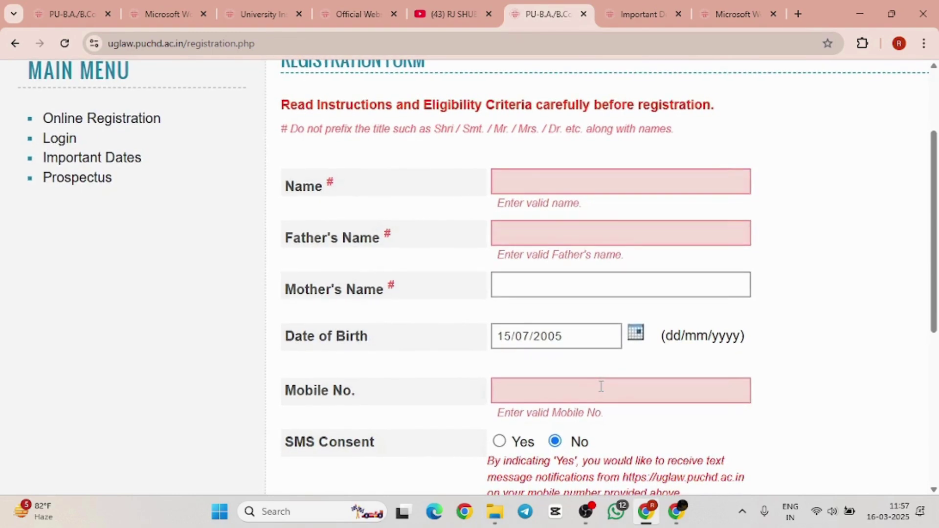
scroll(601, 386, up, 1)
scroll(601, 387, down, 10)
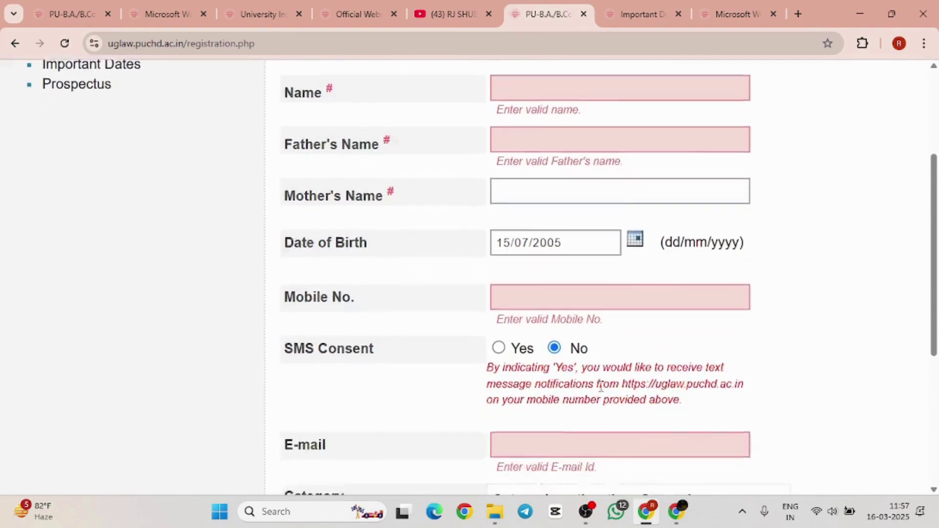
scroll(603, 392, down, 2)
scroll(603, 391, up, 12)
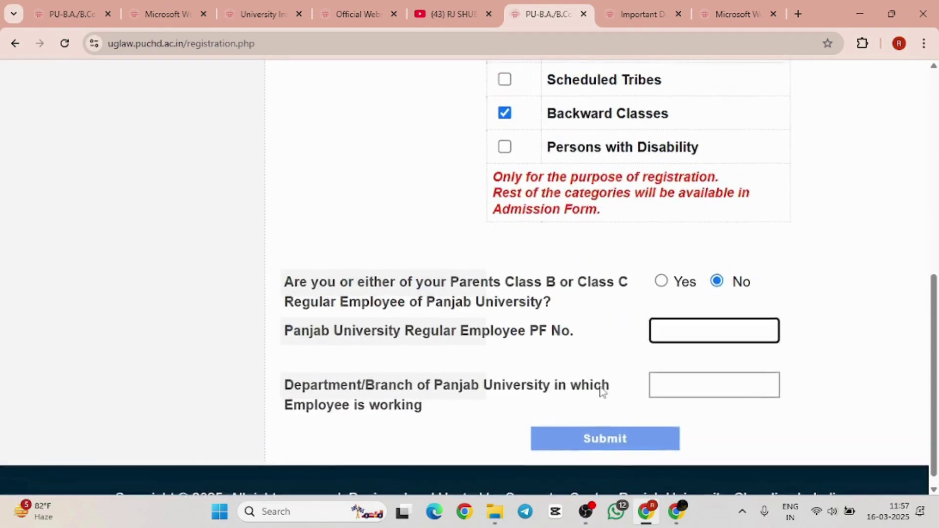
scroll(603, 391, up, 3)
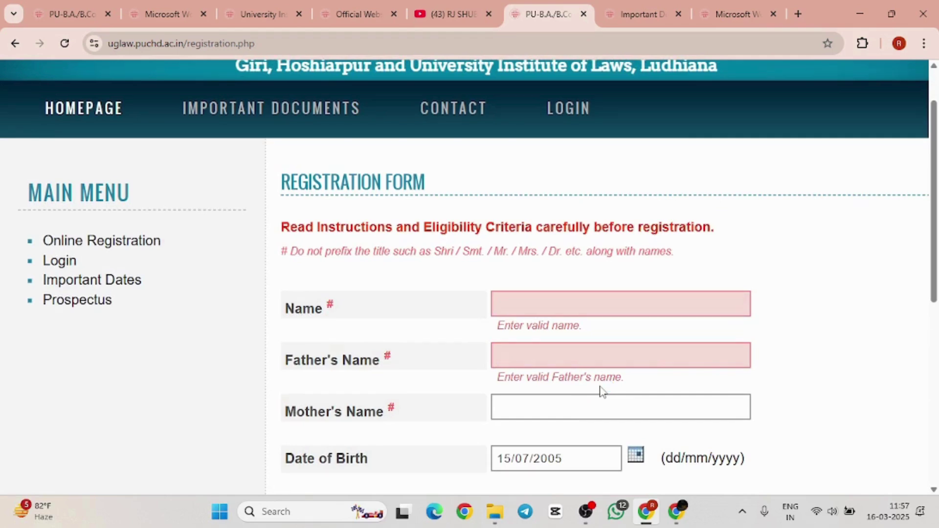
Fill in the required personal and contact fields, submit the registration form and accept the redirect to the Login Details page
click(566, 308)
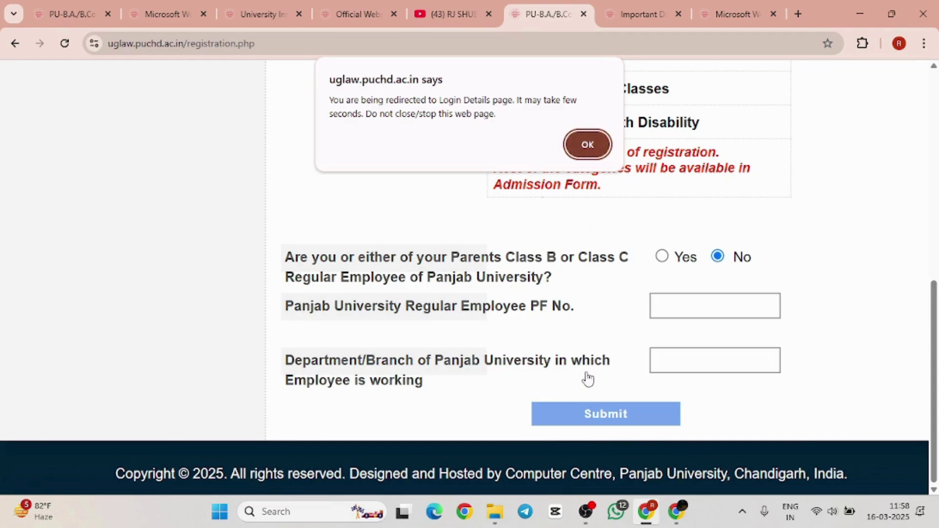
click(593, 143)
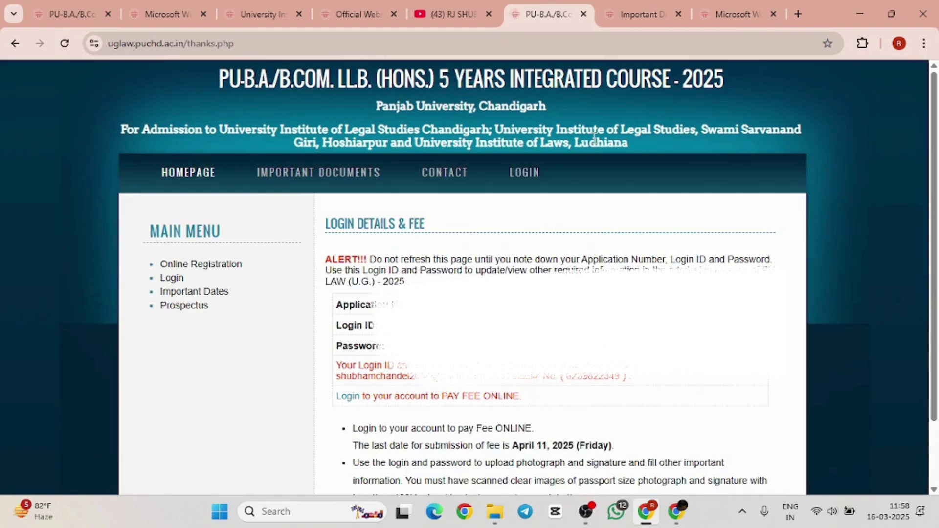
Examine the Login Details & Fee page, including the credentials alert, fee deadline and photograph and signature instructions
ctrl+scroll(594, 138, up, 5)
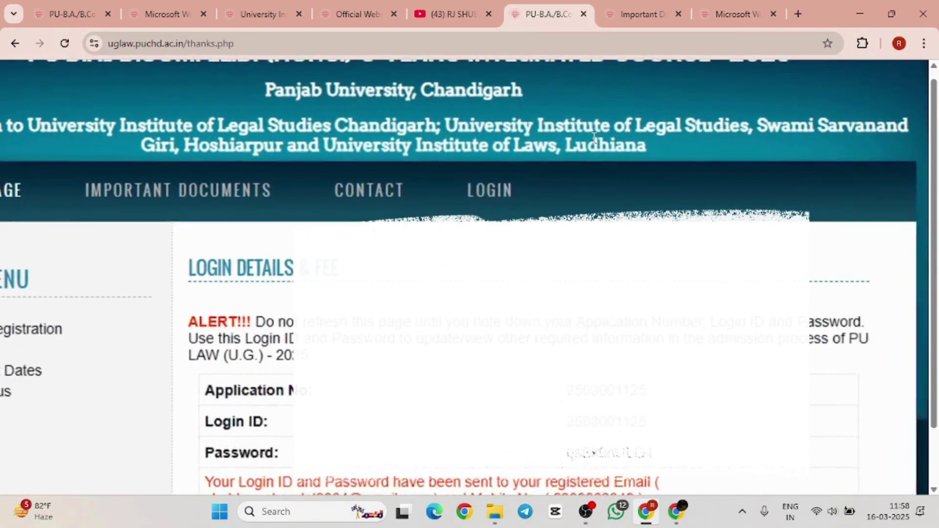
scroll(594, 138, down, 2)
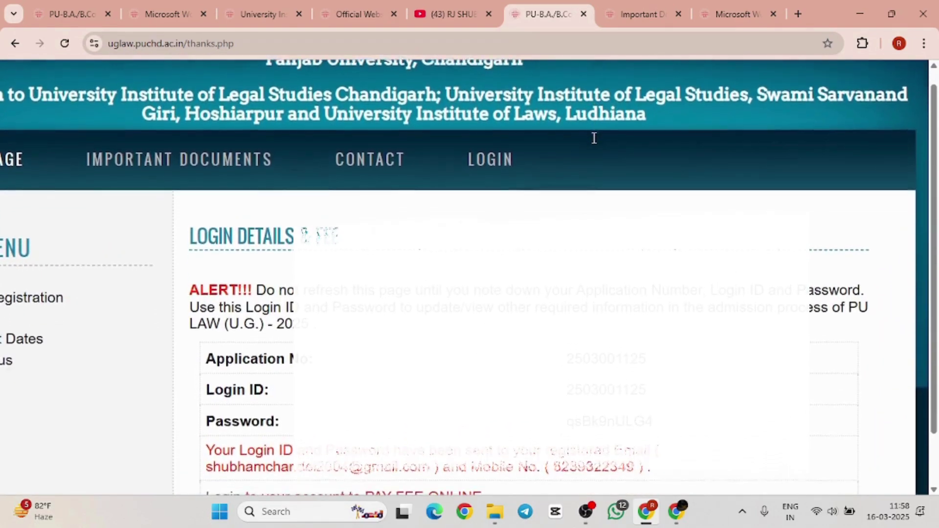
ctrl+scroll(594, 138, down, 5)
ctrl+scroll(593, 137, down, 1)
ctrl+scroll(593, 137, up, 1)
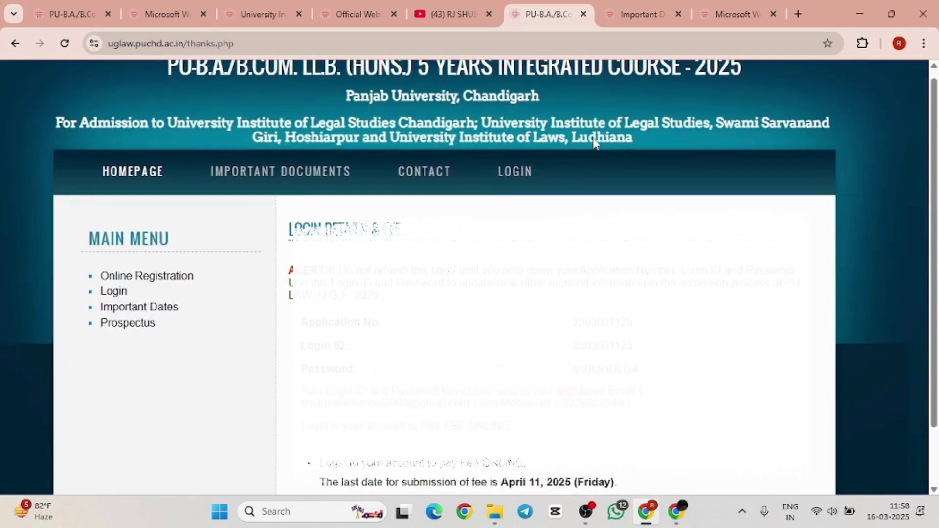
scroll(593, 137, down, 2)
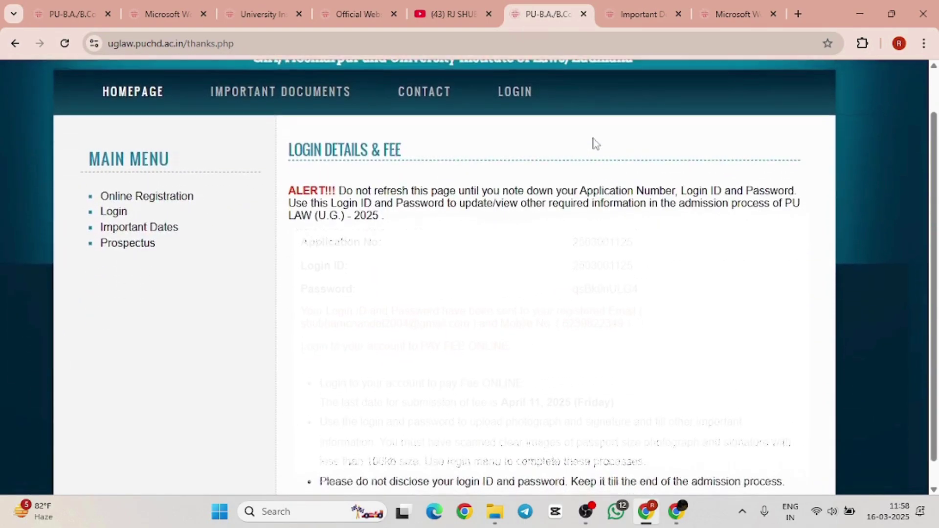
scroll(595, 143, down, 1)
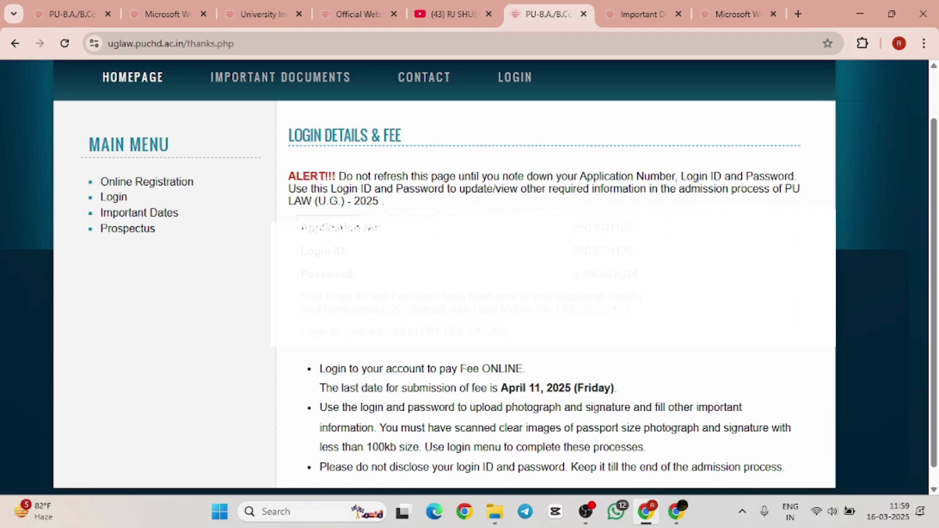
scroll(489, 274, down, 1)
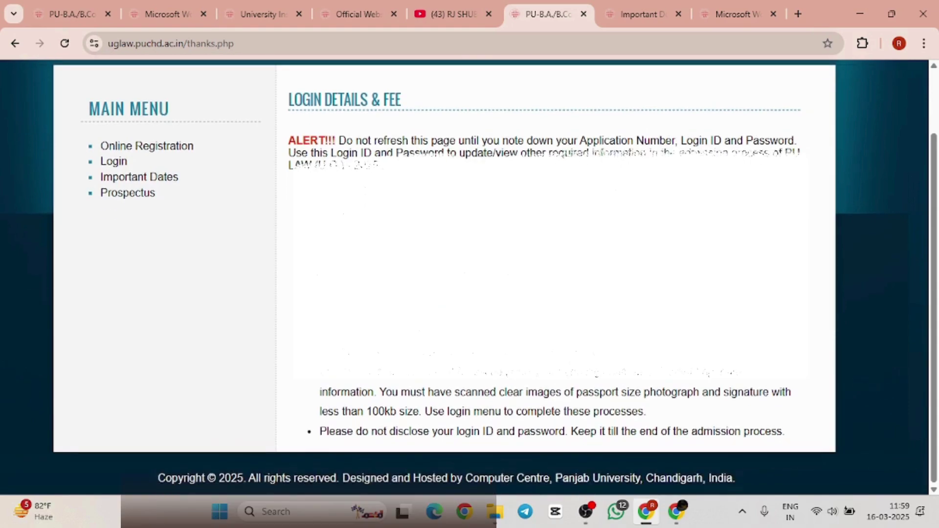
scroll(465, 264, up, 2)
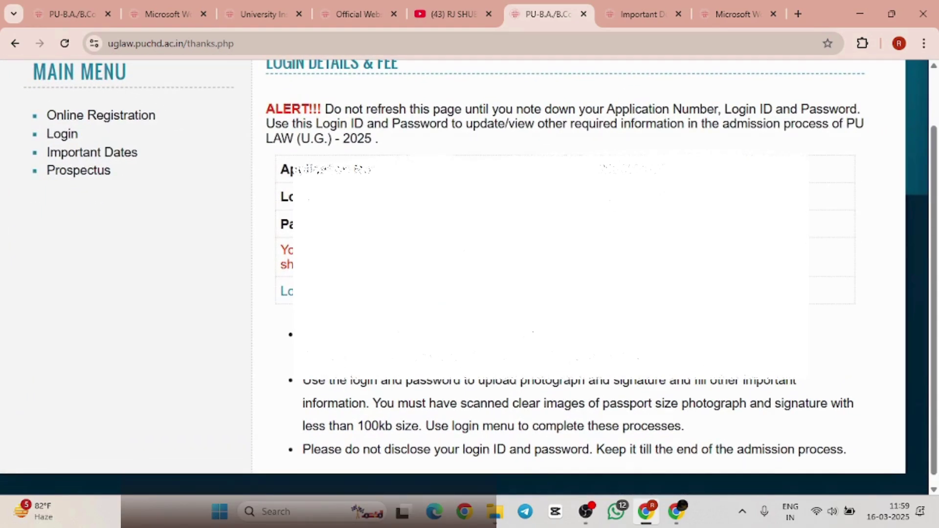
scroll(470, 274, up, 1)
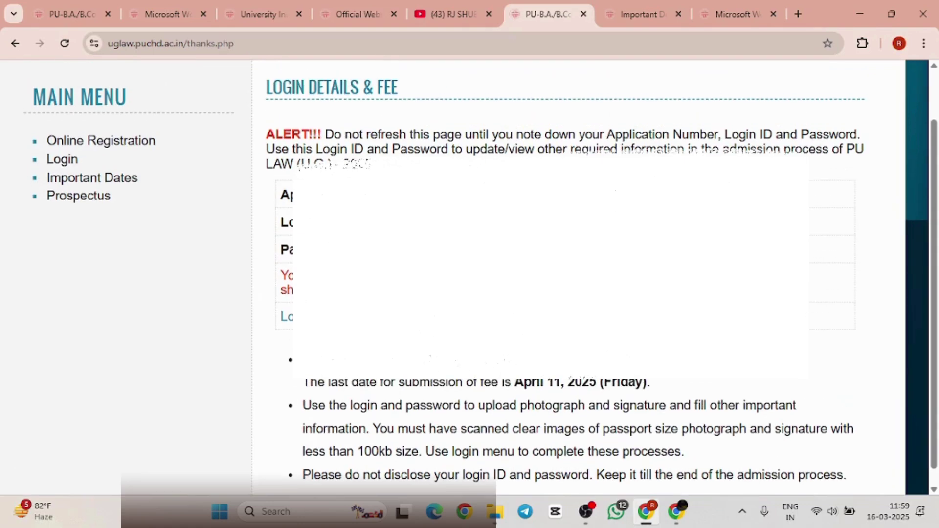
Search for "pu ug law" in a new browser tab, open the Panjab University law admission site and go to its login page
click(799, 13)
text(pu ug law)
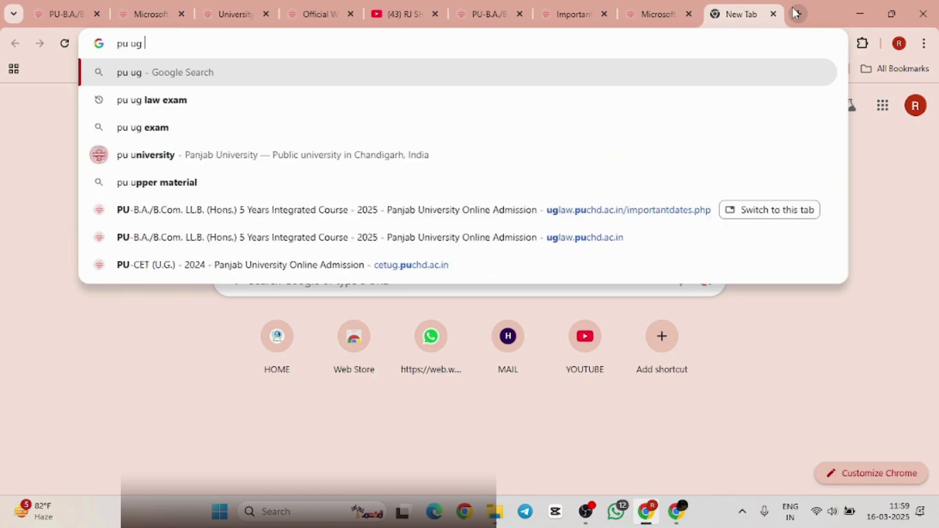
key(Return)
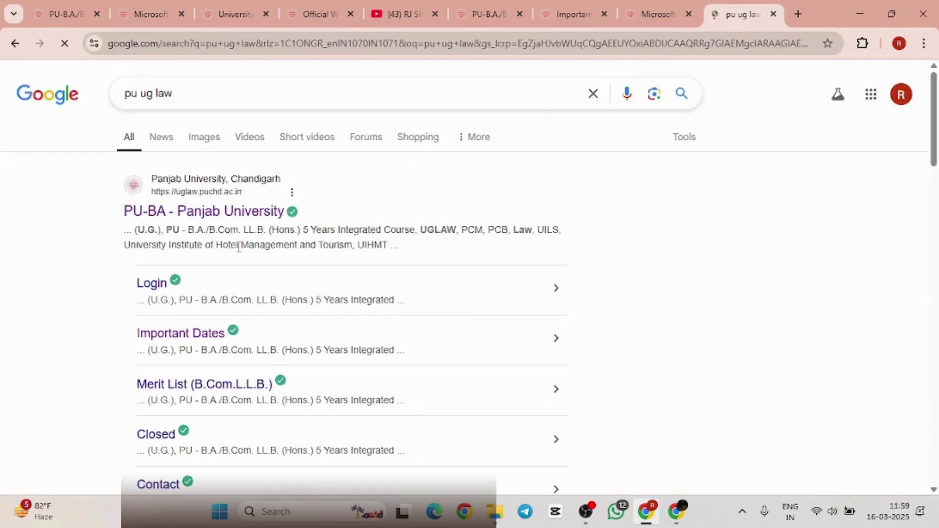
click(229, 203)
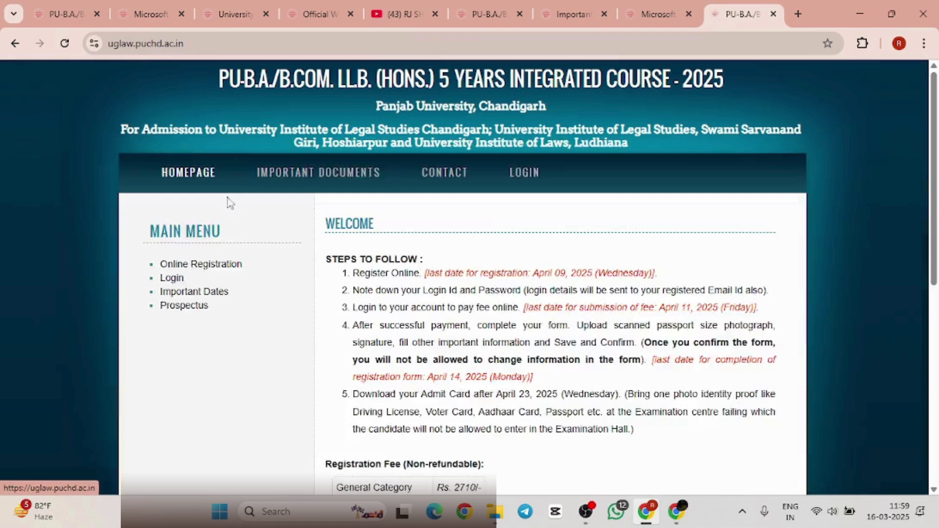
click(172, 279)
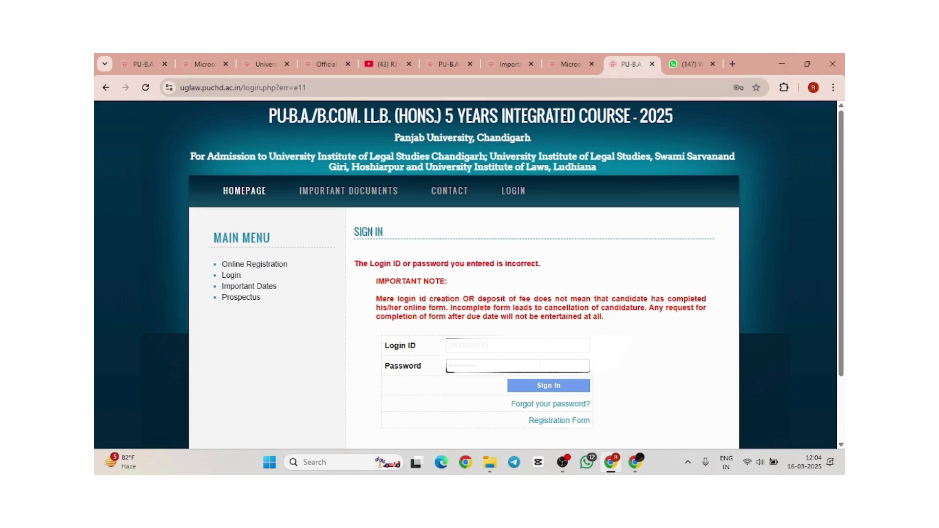
Sign in to the candidate account with the Login ID and password, and save the password in the browser
click(530, 387)
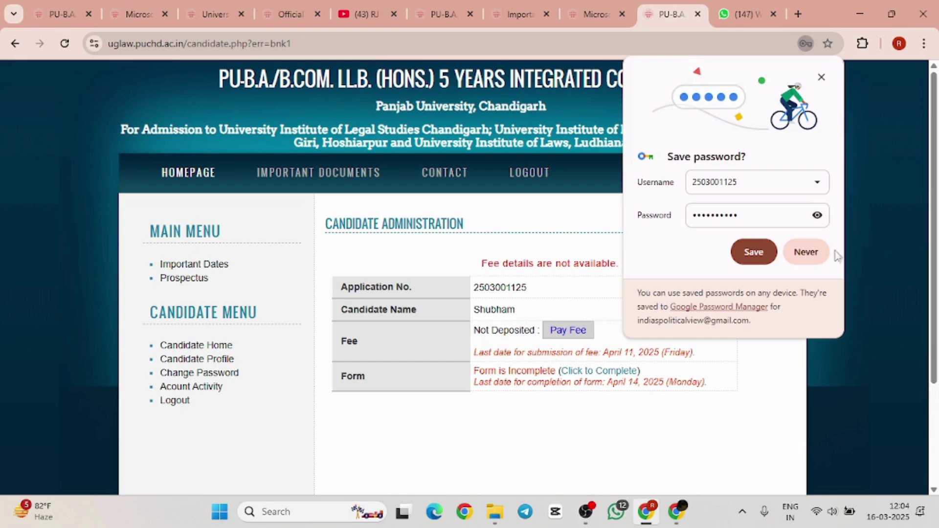
click(753, 253)
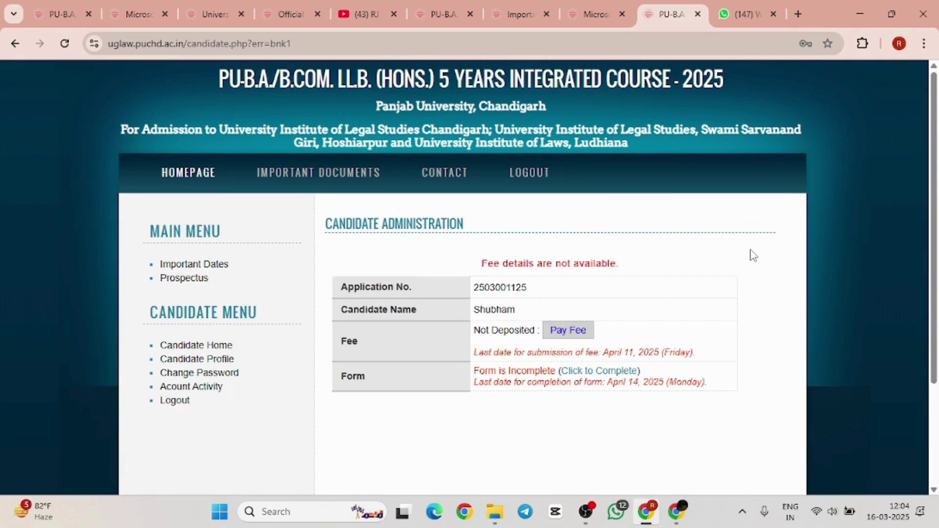
Review the fee and form status under Candidate Administration, and open the Pay Fee page in a new tab to view its payment options
scroll(753, 255, down, 2)
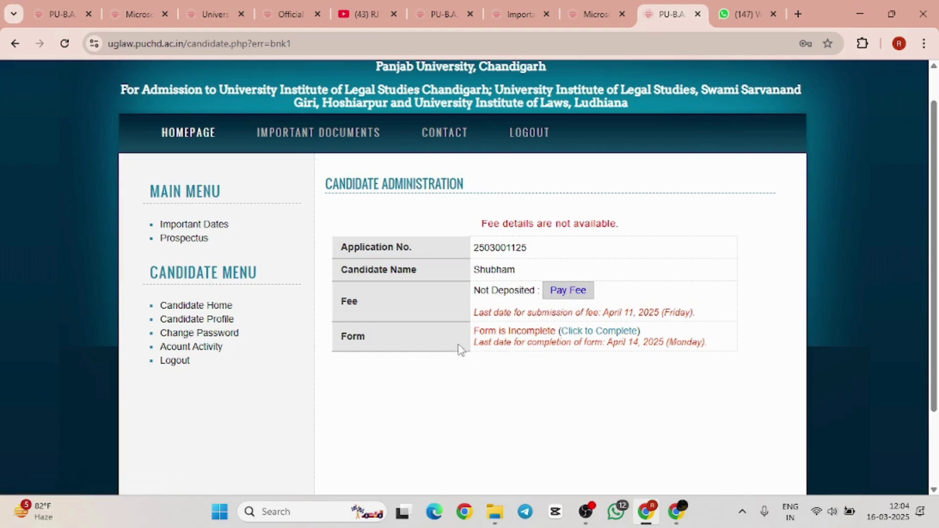
scroll(472, 334, up, 1)
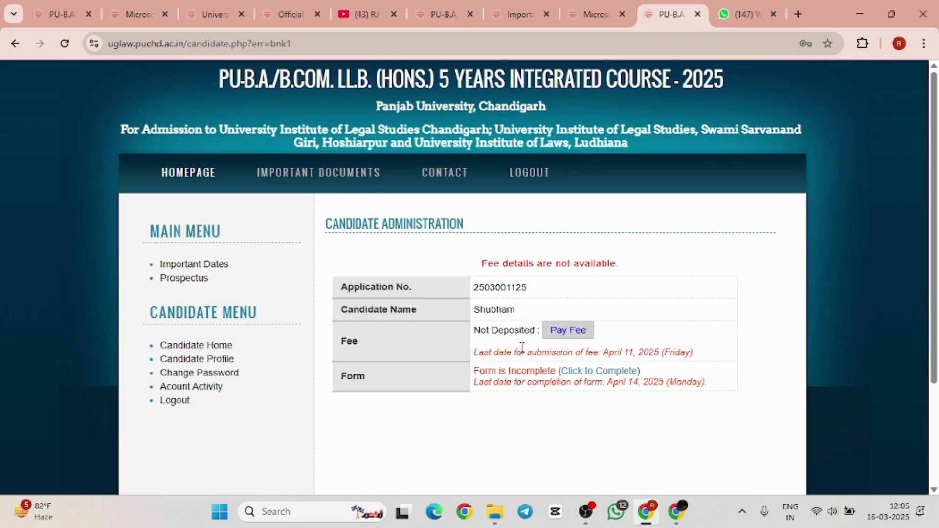
right_click(562, 337)
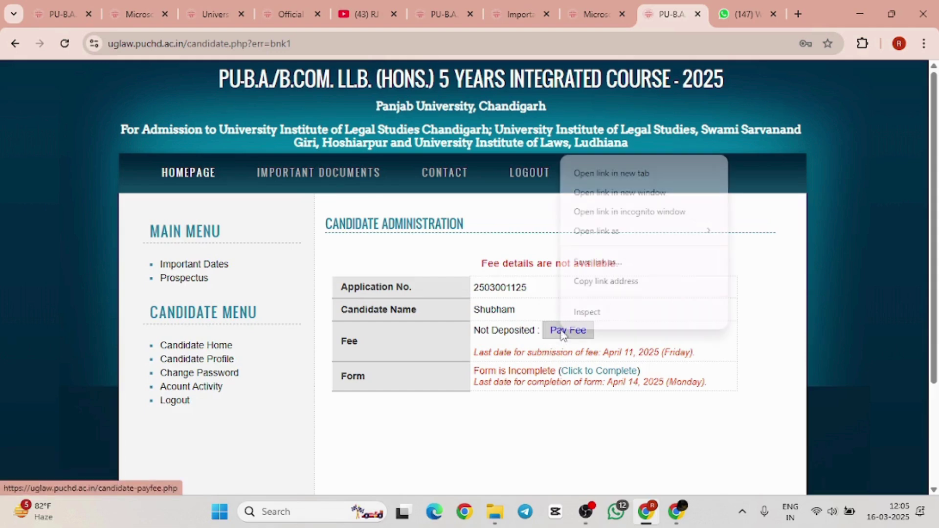
click(595, 179)
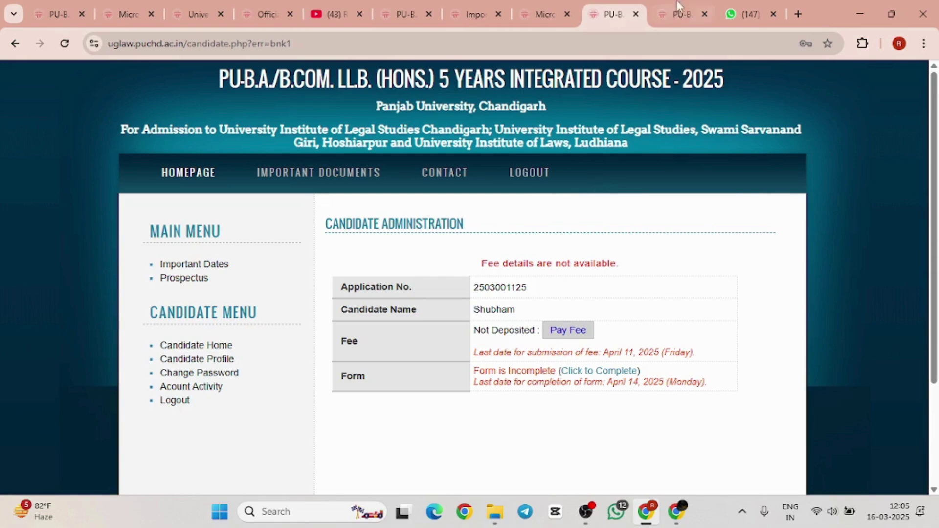
click(652, 6)
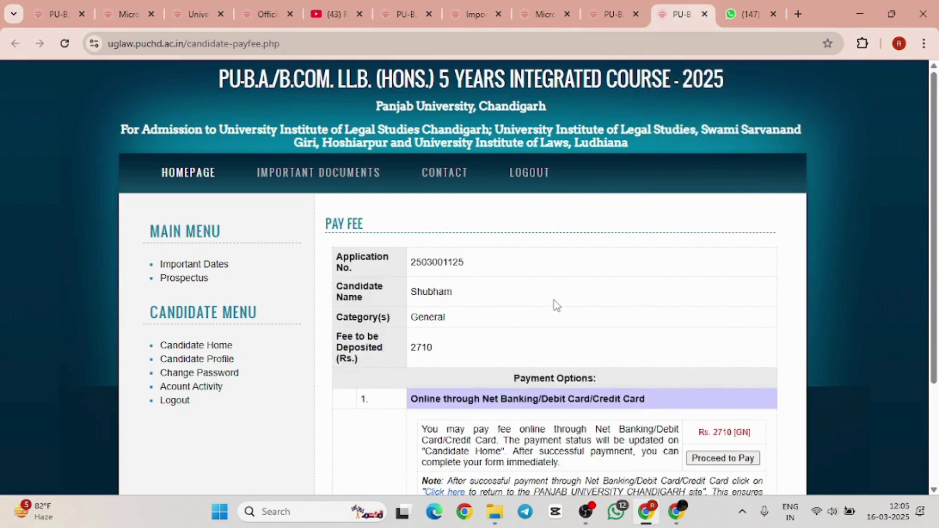
scroll(557, 305, down, 1)
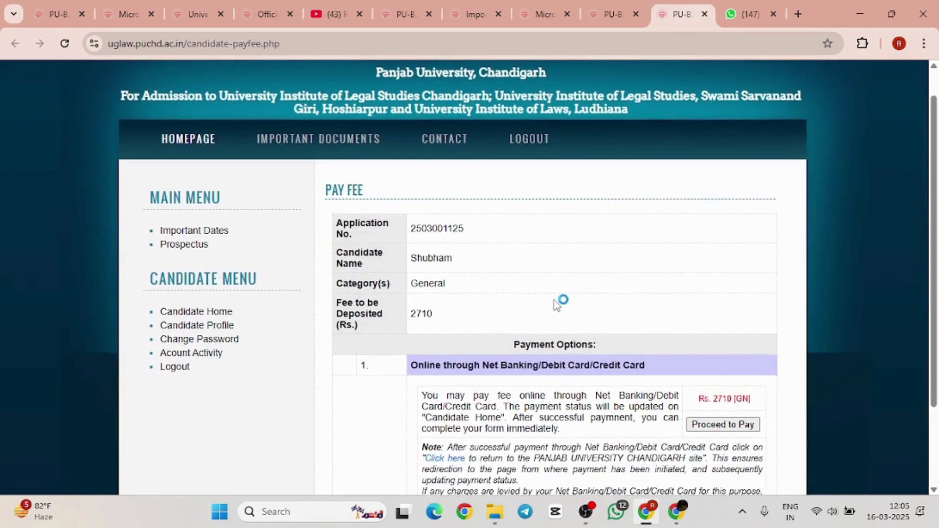
Review the online payment option on the Pay Fee page, proceed to pay and accept the redirect notice to reach the SBI gateway
right_click(411, 318)
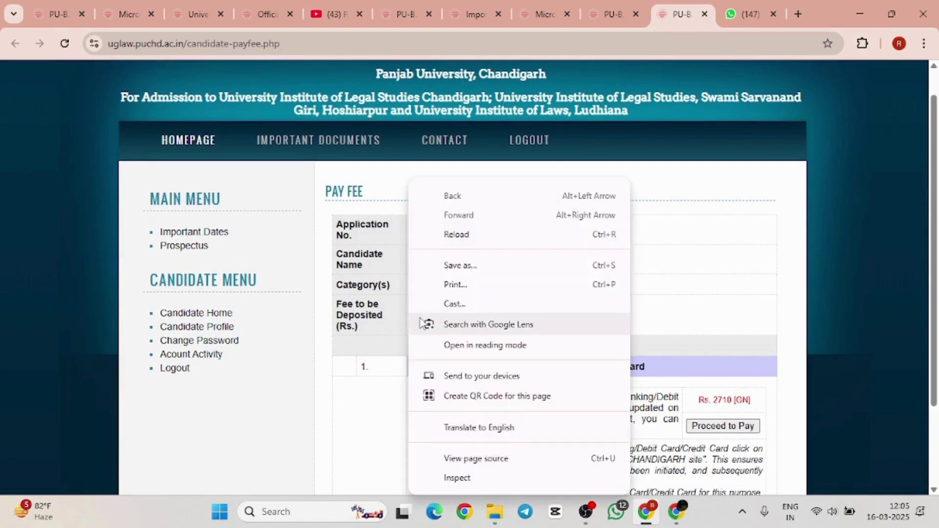
click(338, 390)
scroll(339, 391, down, 1)
scroll(338, 391, down, 1)
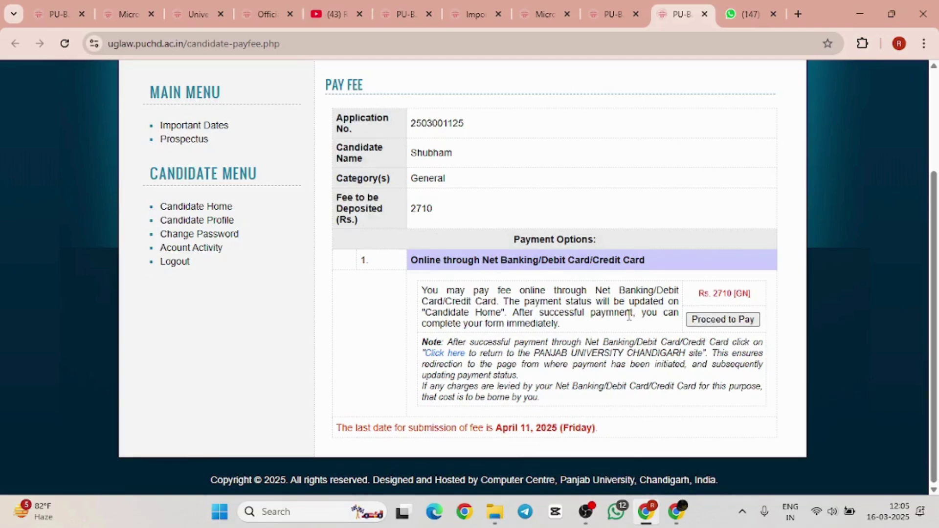
scroll(630, 316, up, 2)
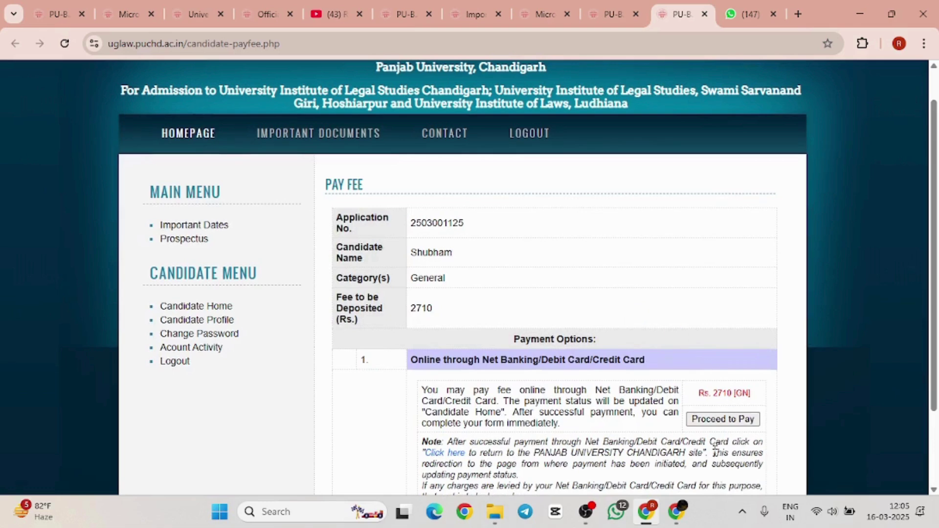
click(714, 423)
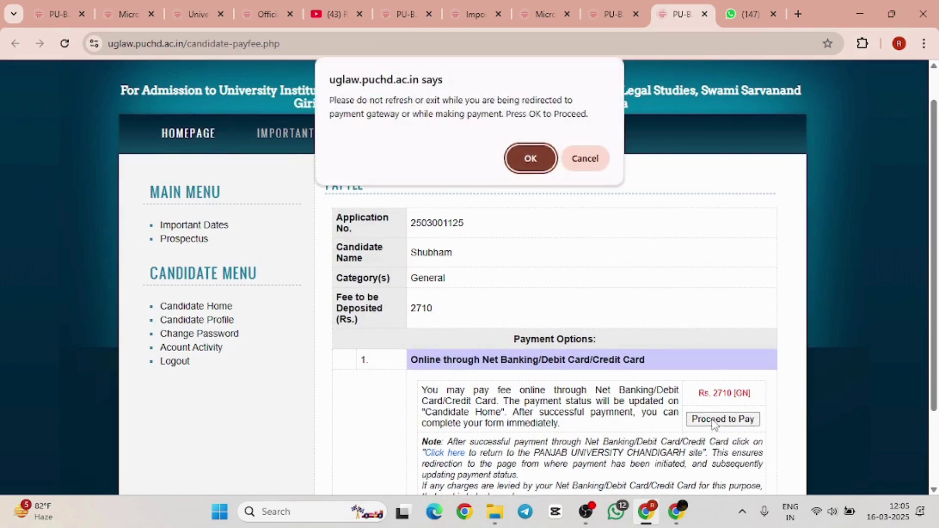
click(527, 163)
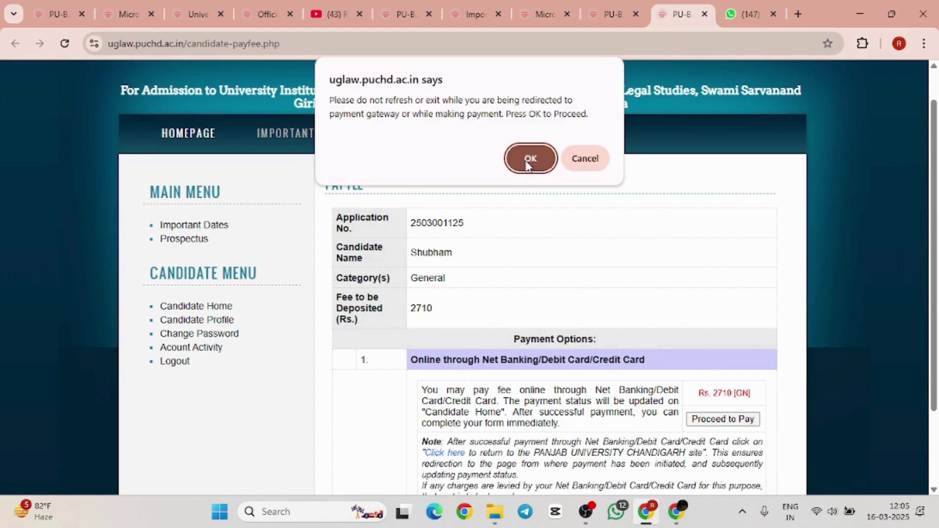
click(527, 163)
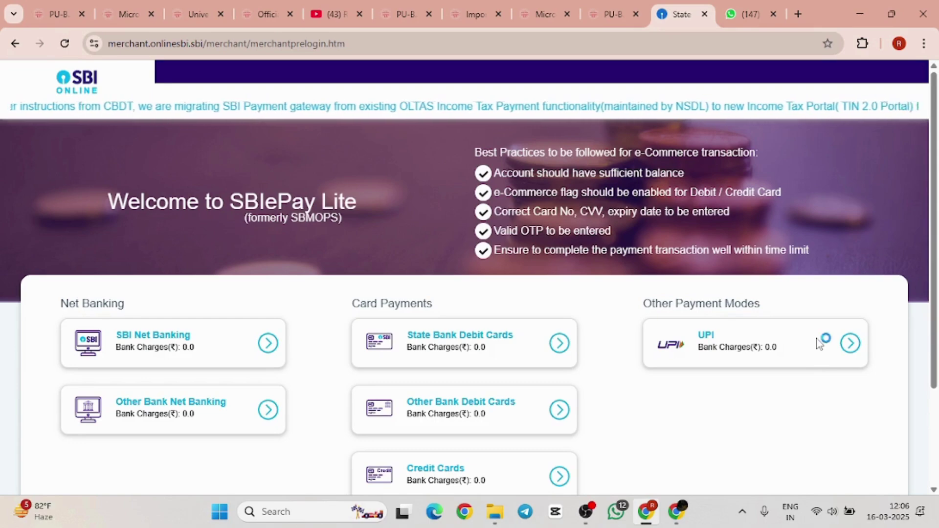
Choose UPI as the payment mode and review the payment details, time limit and available UPI methods
click(853, 345)
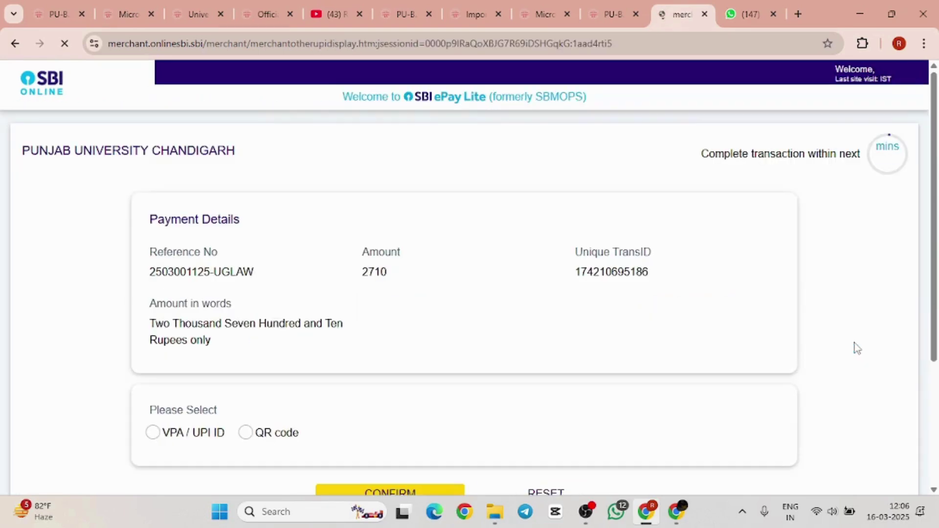
scroll(587, 318, down, 2)
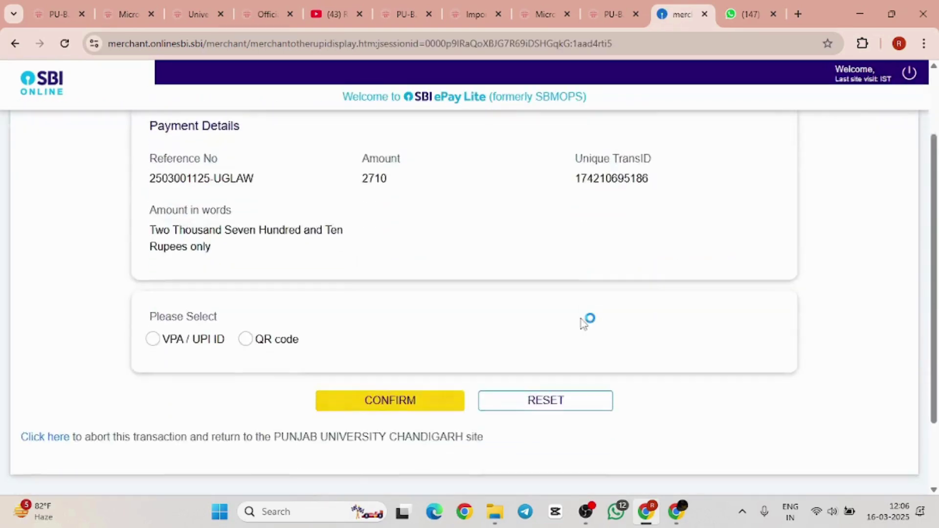
scroll(585, 323, up, 2)
scroll(584, 324, up, 1)
scroll(584, 324, down, 2)
scroll(584, 323, up, 2)
scroll(583, 324, down, 2)
scroll(583, 323, down, 1)
scroll(580, 338, up, 3)
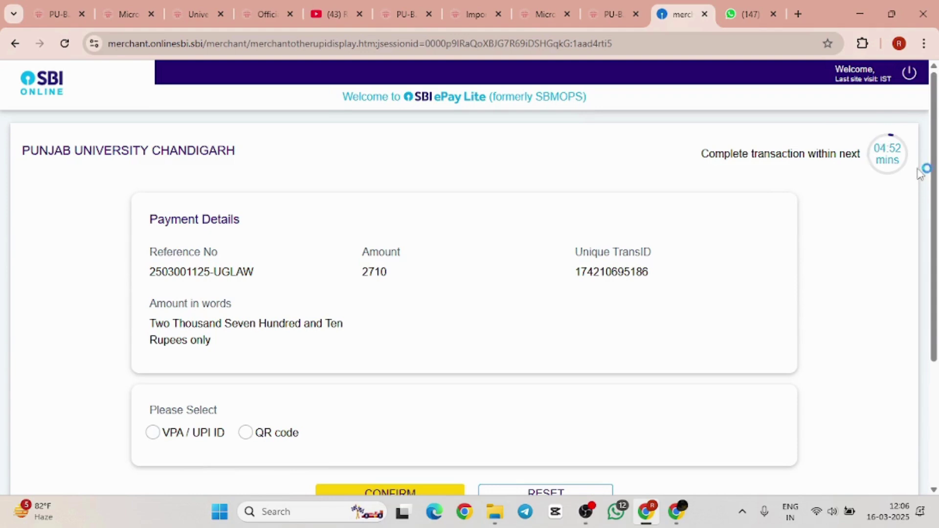
scroll(310, 372, down, 3)
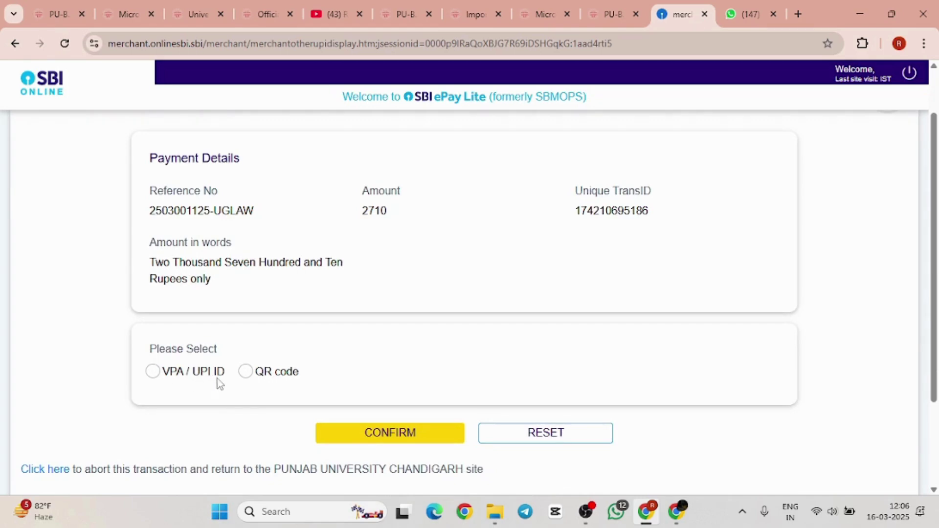
Select QR code as the UPI method and examine the Remittance Information Form with its code, expiry time and payment instructions
click(245, 372)
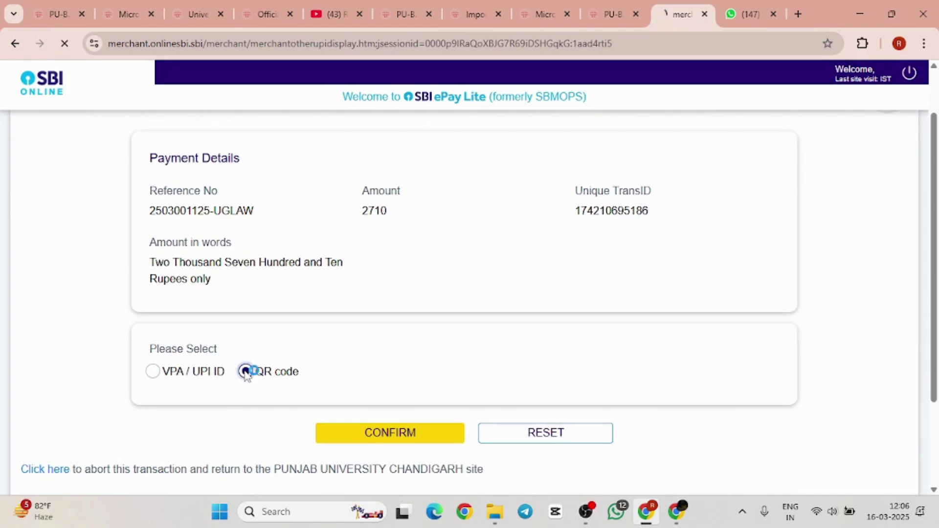
scroll(247, 375, down, 4)
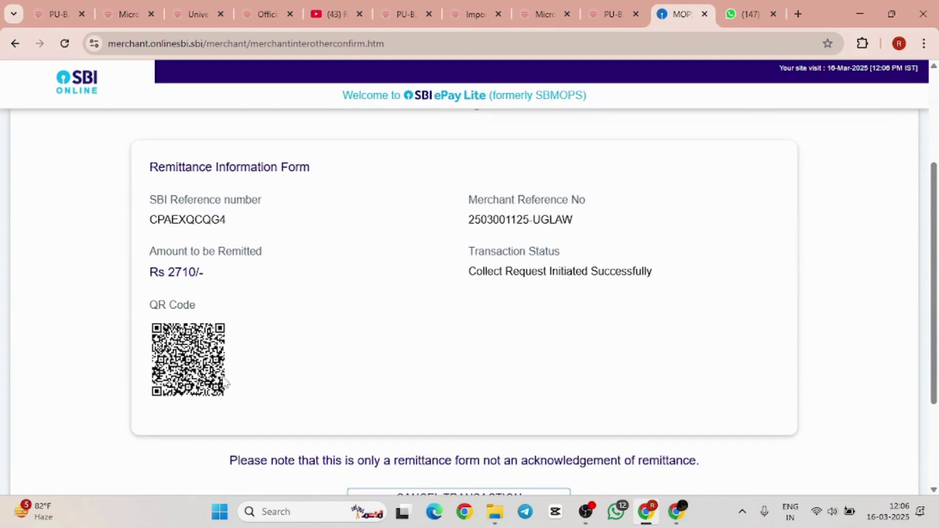
scroll(226, 381, down, 2)
scroll(212, 387, up, 1)
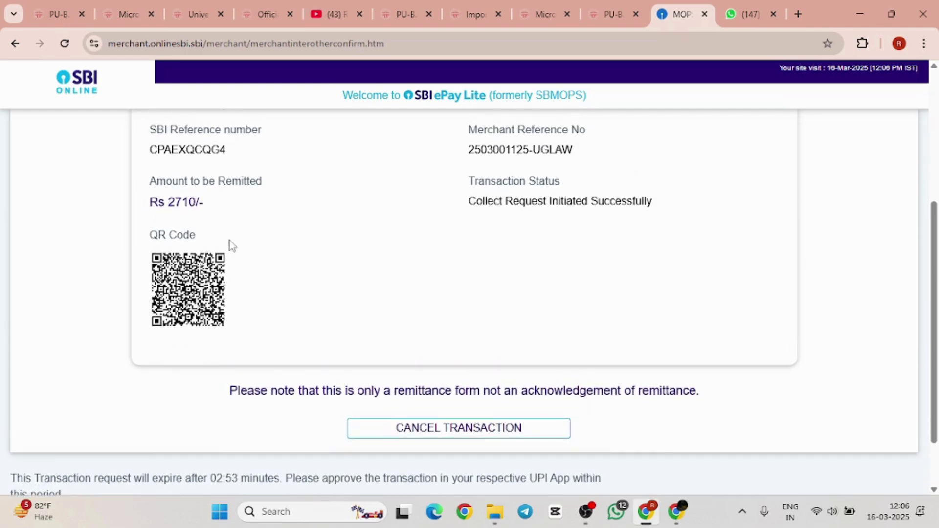
scroll(215, 308, up, 1)
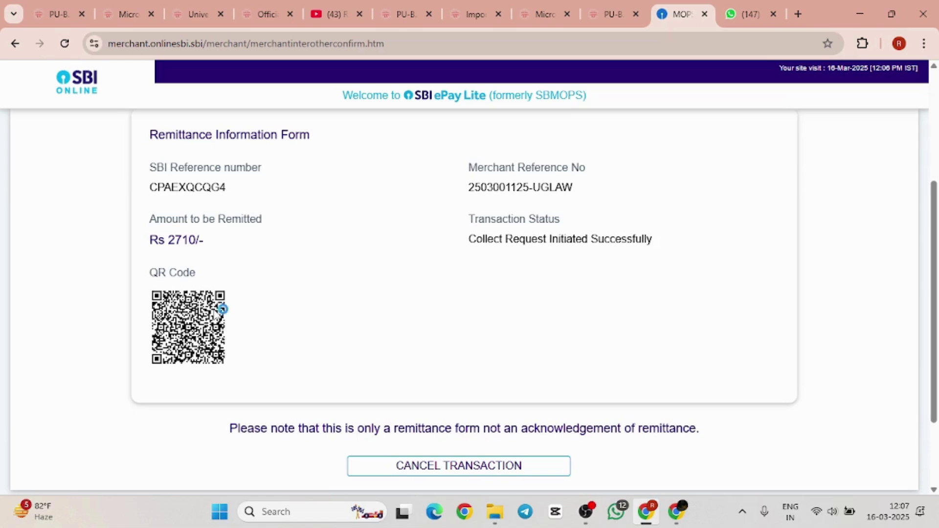
scroll(431, 252, up, 4)
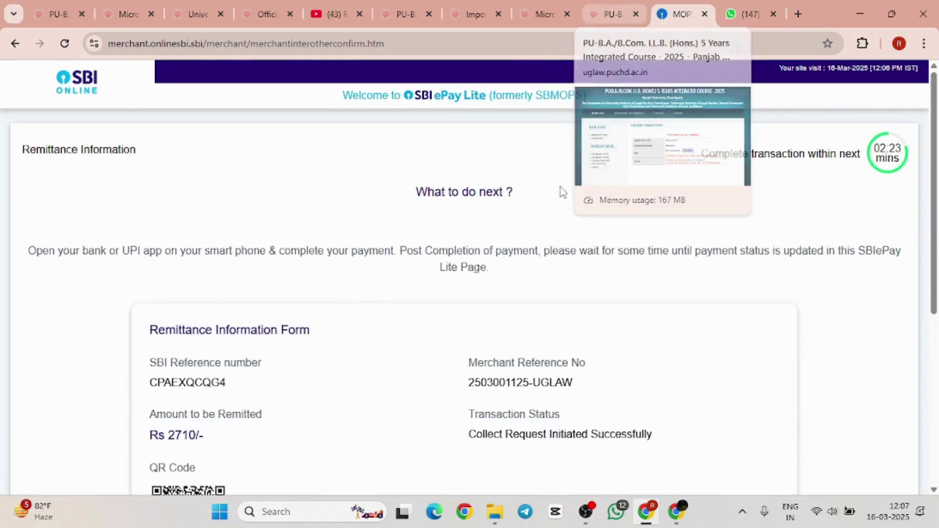
scroll(504, 256, down, 5)
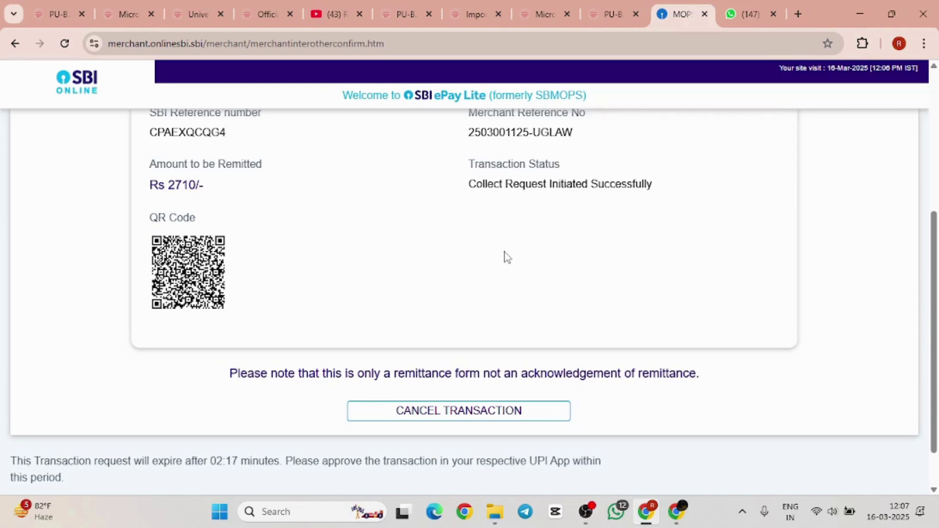
scroll(507, 257, up, 3)
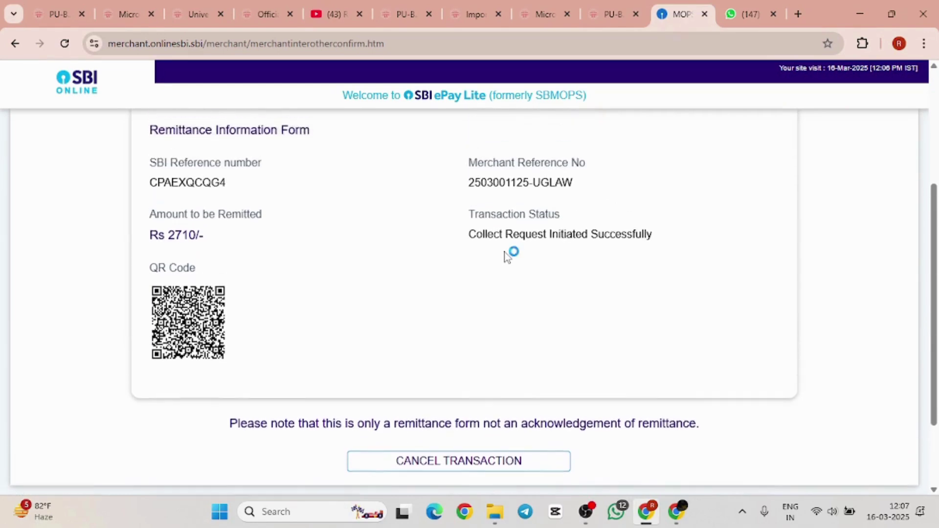
scroll(507, 257, up, 2)
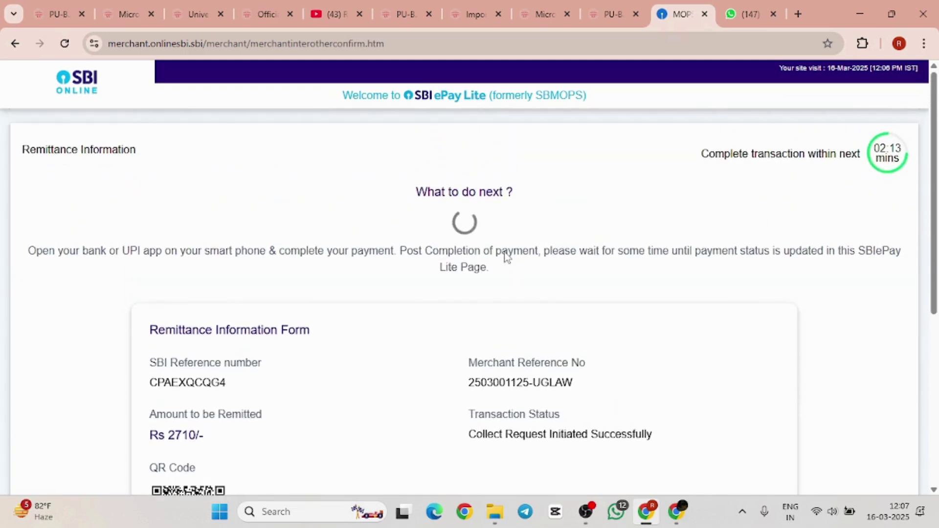
Return to the Candidate Administration page, check the Fee row and reload the page to refresh the fee status
click(605, 27)
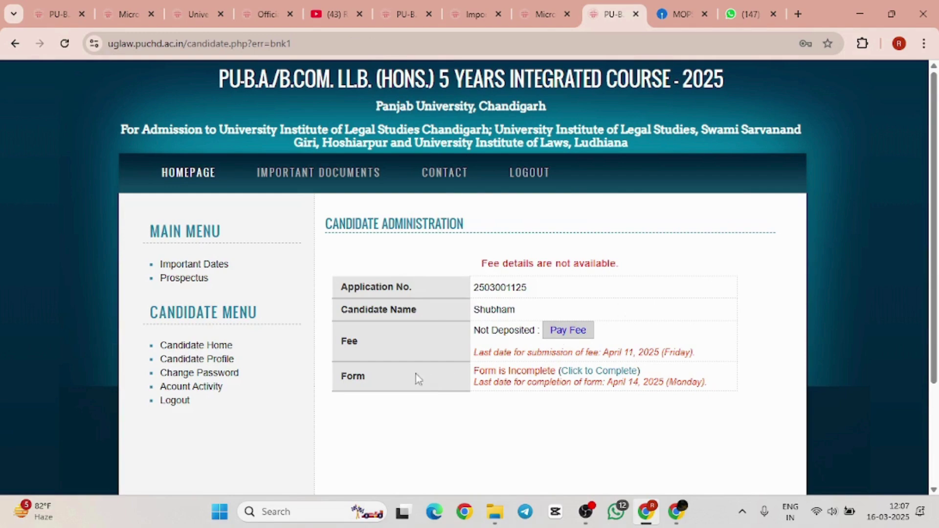
drag(475, 331, 624, 332)
click(624, 333)
click(64, 46)
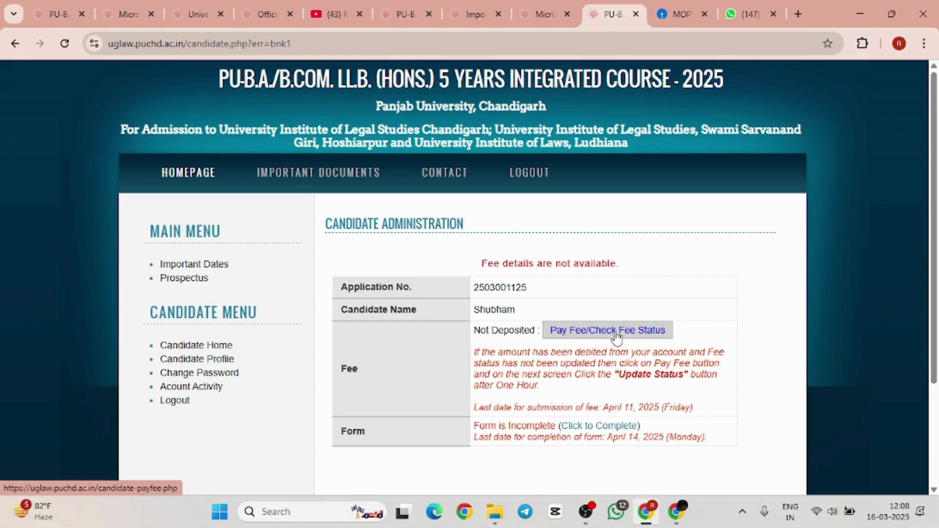
Open Pay Fee/Check Fee Status and read the instructions for updating the payment status or paying again
click(571, 332)
scroll(573, 333, down, 4)
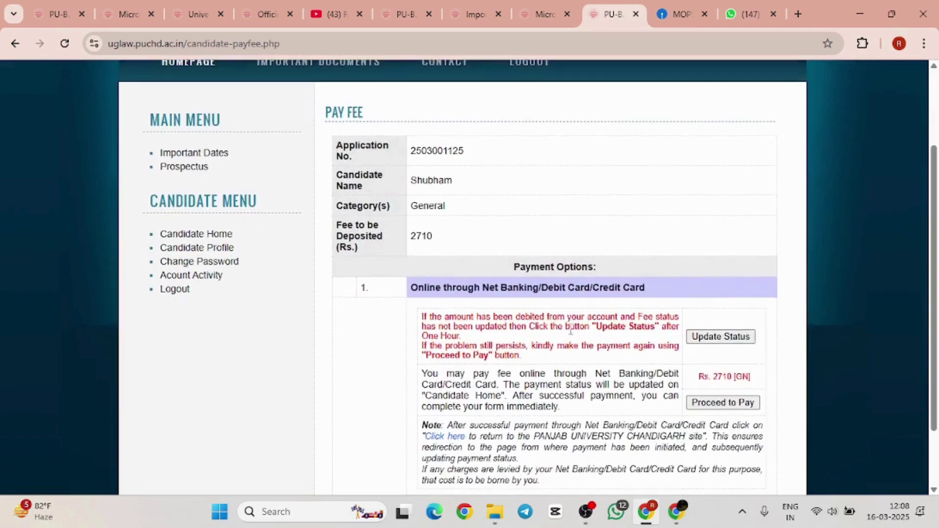
scroll(570, 329, down, 1)
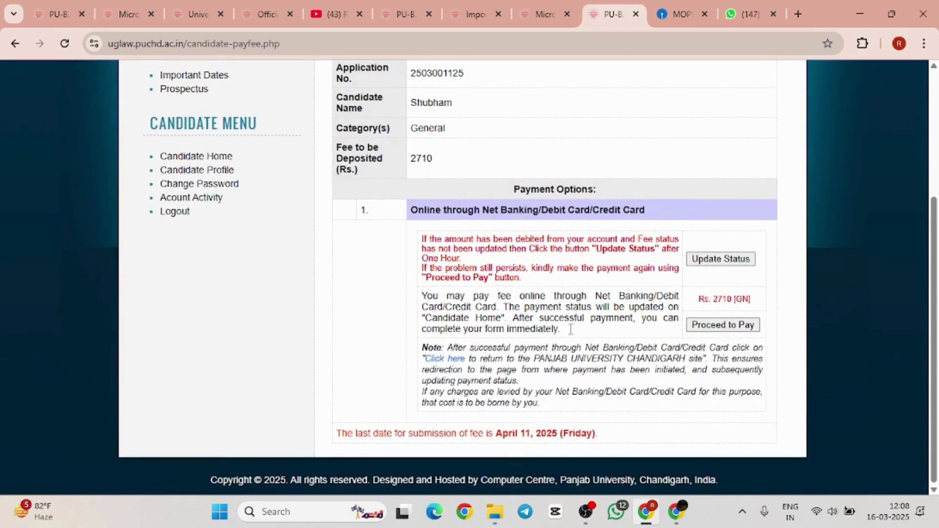
scroll(683, 309, up, 4)
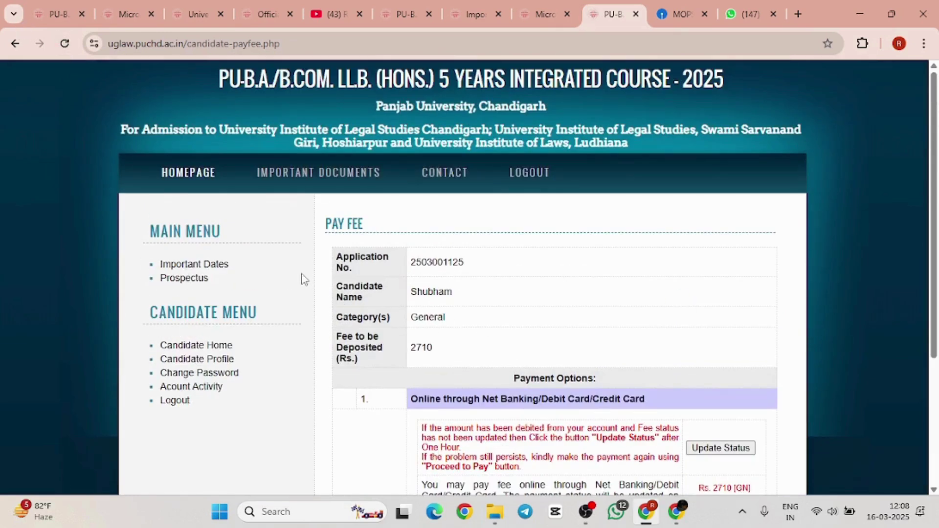
scroll(301, 275, down, 4)
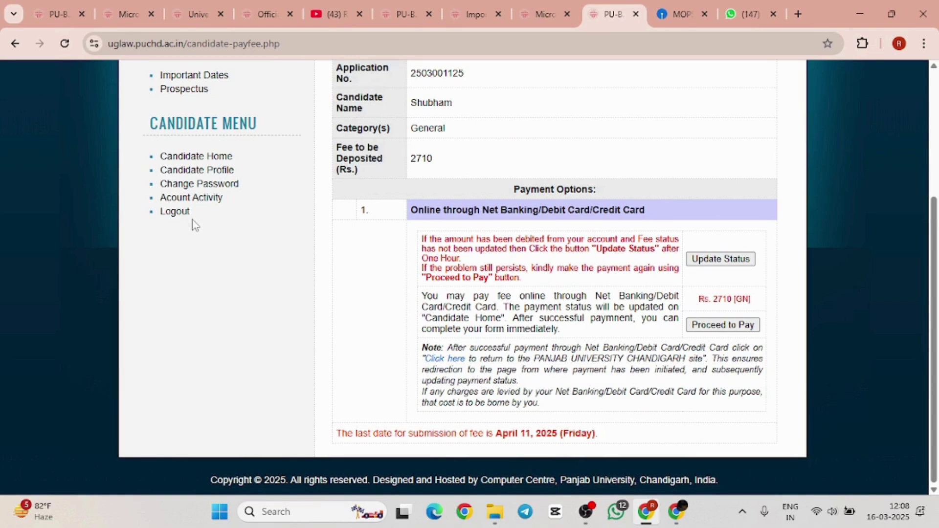
Reload the Pay Fee page and go over the candidate menu, payment options and fee submission deadline
click(173, 212)
scroll(323, 281, up, 4)
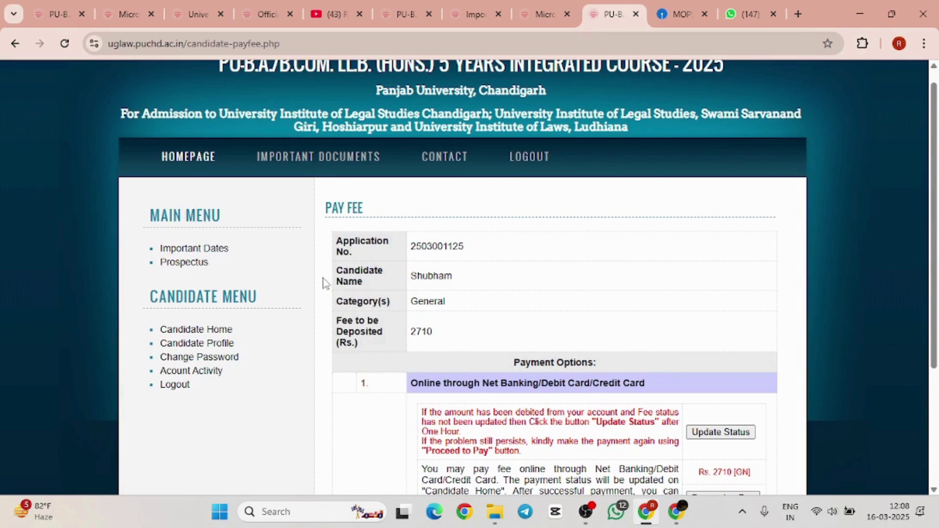
scroll(327, 277, down, 2)
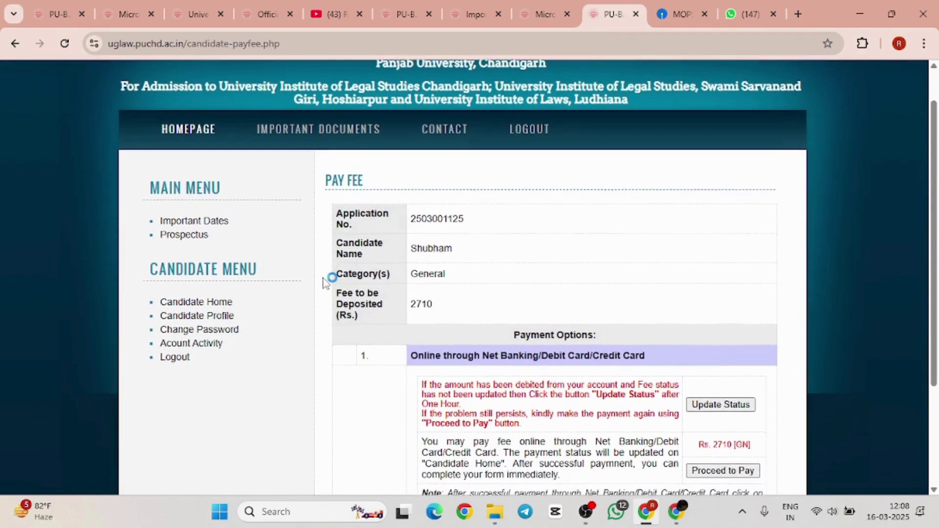
scroll(468, 301, down, 3)
scroll(468, 301, up, 4)
click(59, 52)
scroll(383, 269, down, 4)
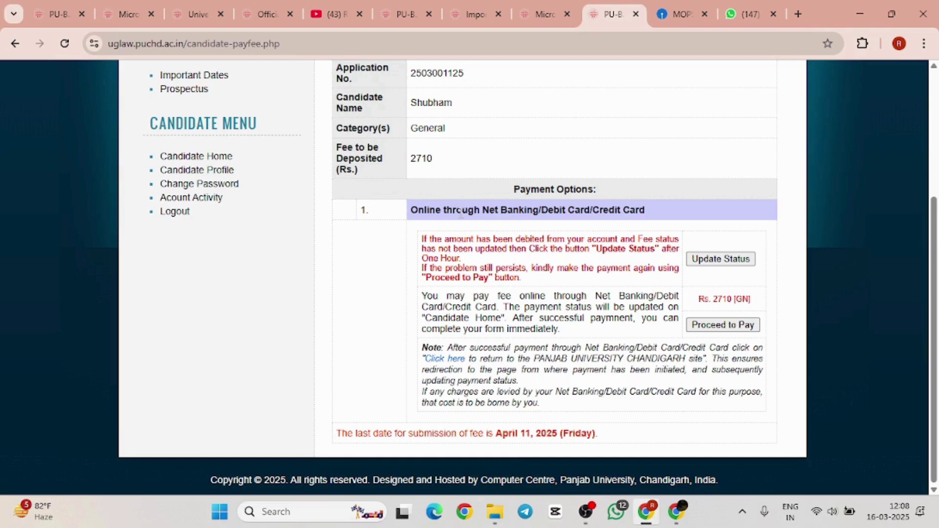
scroll(242, 226, up, 5)
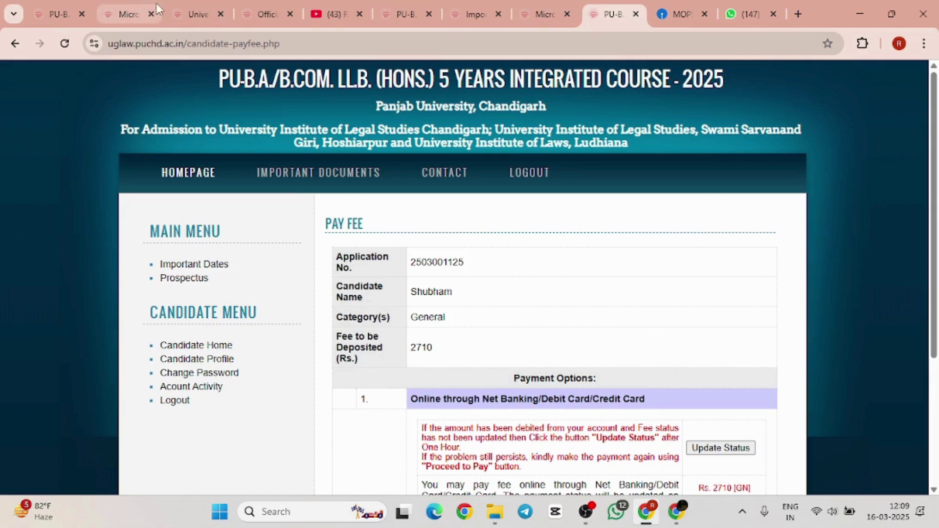
Open Online Registration from the Important Dates page, review the blank form's personal, category and employee fields, and return to the Pay Fee page
click(196, 12)
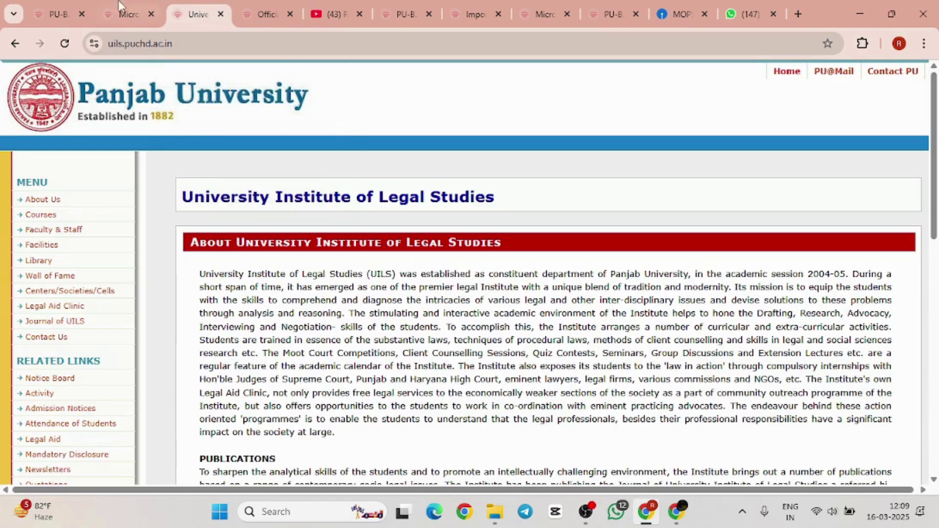
click(67, 6)
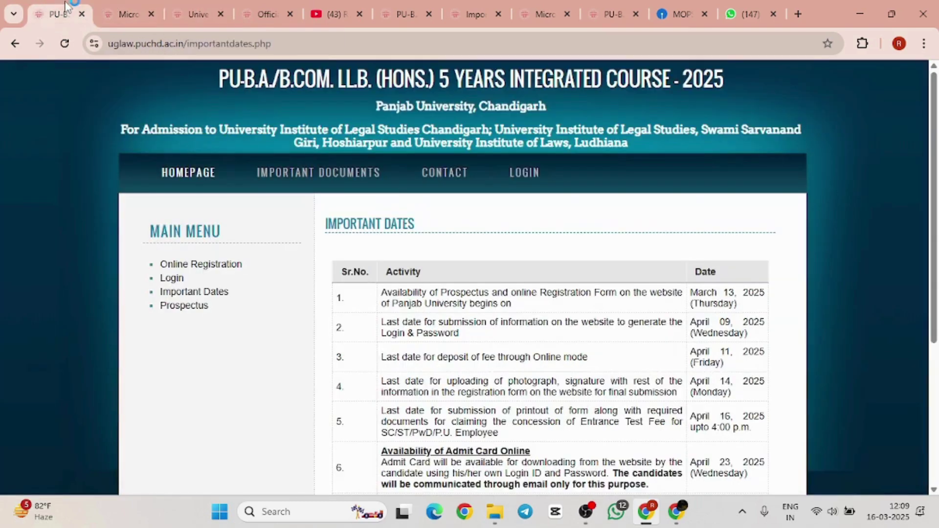
click(216, 269)
scroll(478, 353, down, 8)
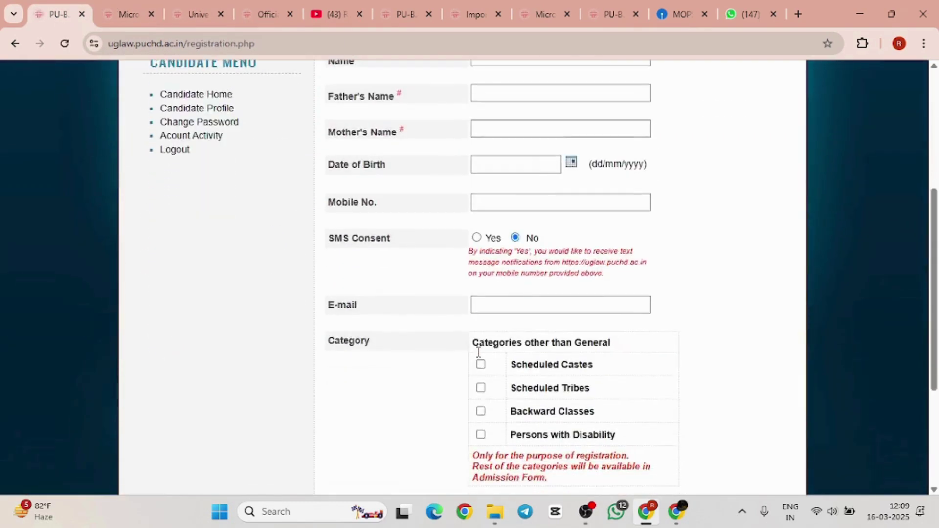
scroll(478, 355, down, 1)
scroll(478, 352, up, 6)
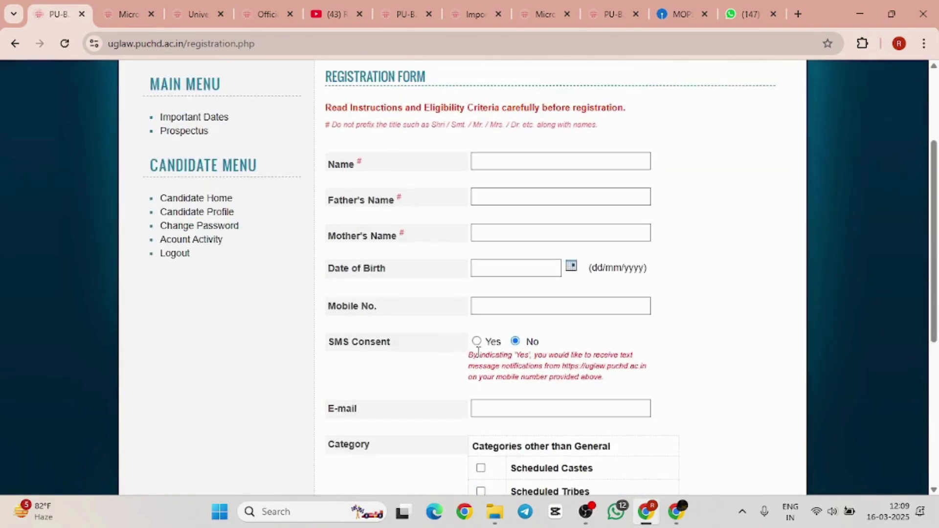
scroll(478, 351, down, 1)
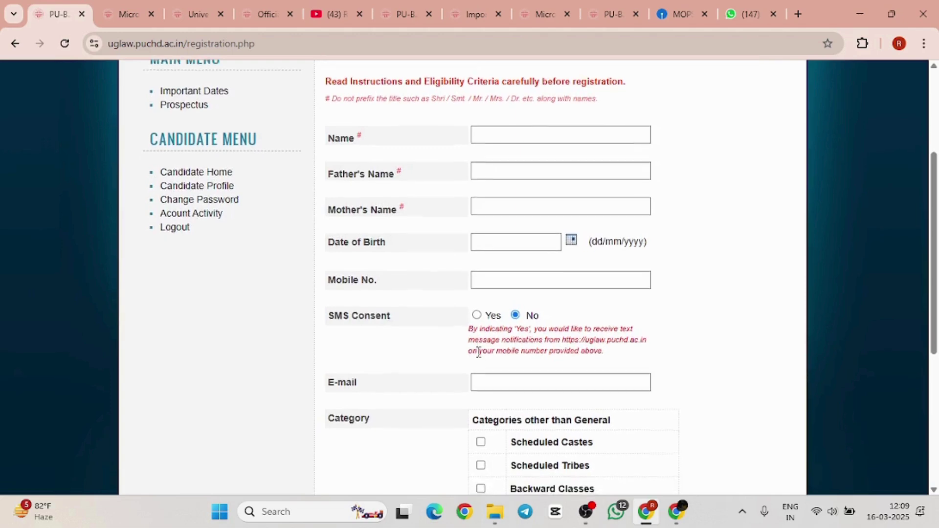
scroll(479, 357, down, 5)
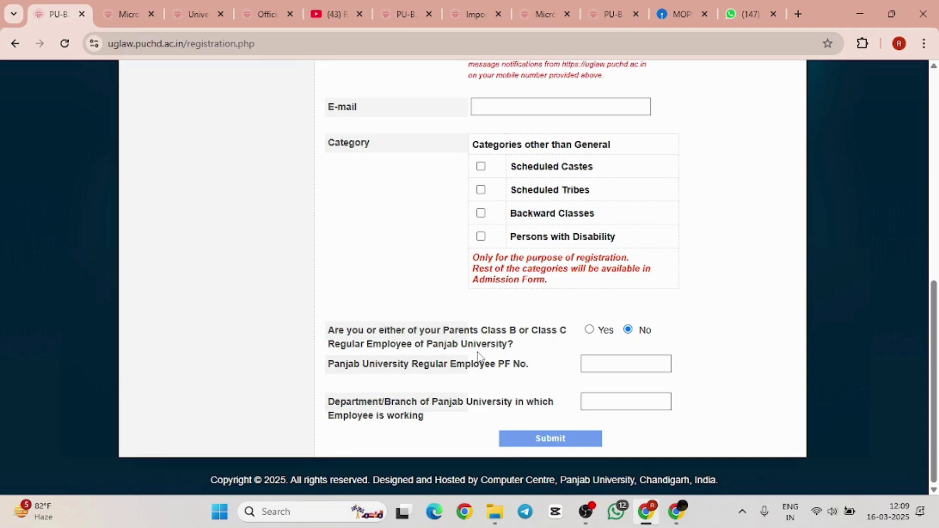
click(617, 20)
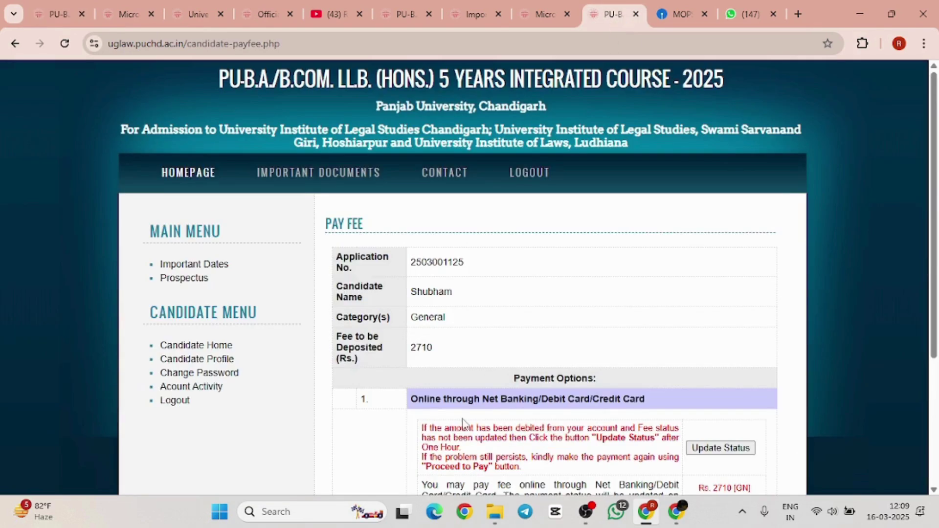
Skim the Pay Fee page, return to the Candidate Administration page and try to open the incomplete form for completion
scroll(462, 423, down, 4)
scroll(506, 316, up, 1)
scroll(506, 315, up, 1)
click(206, 215)
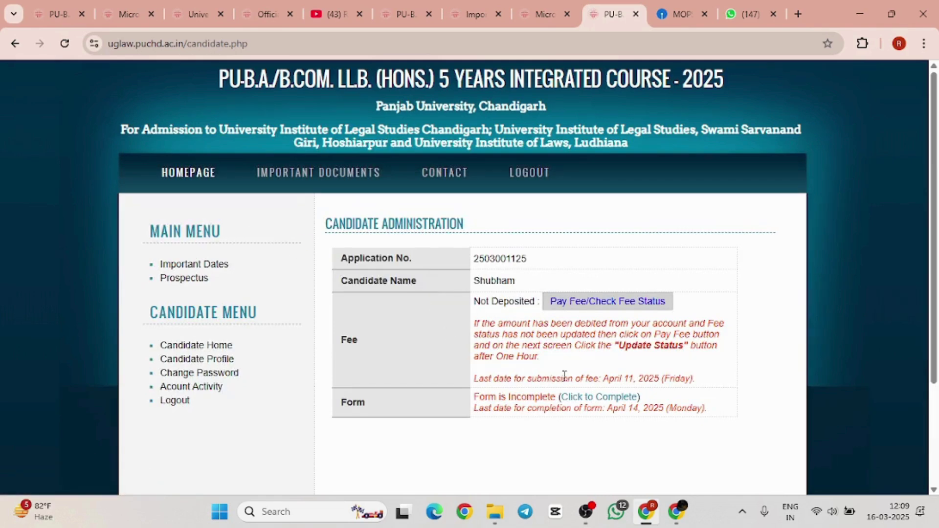
click(591, 398)
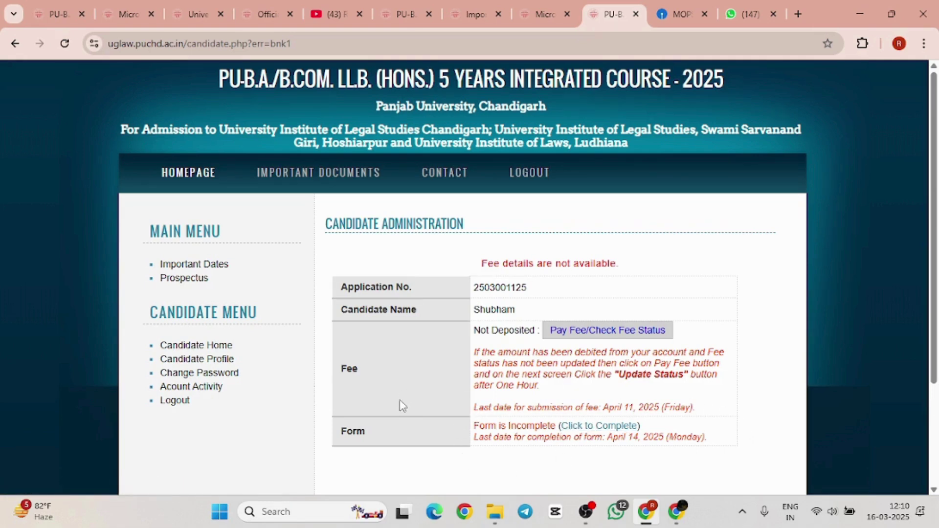
Go over the Form row with its completion deadline and the rest of the Candidate Administration page
drag(347, 425, 683, 449)
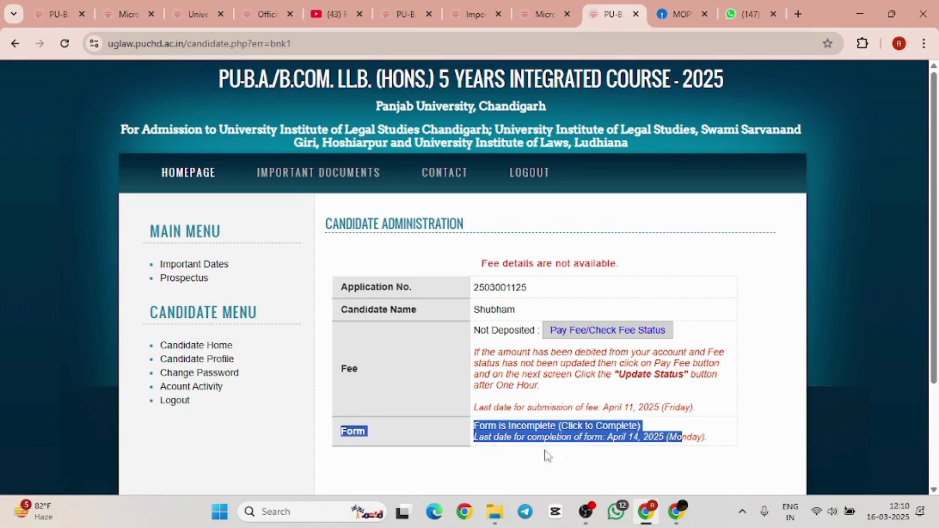
click(442, 466)
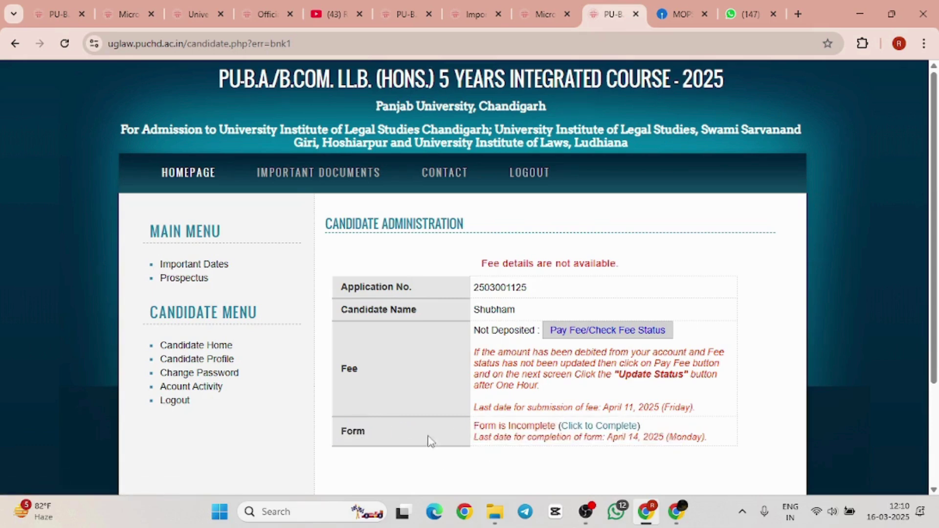
click(226, 353)
scroll(399, 357, down, 3)
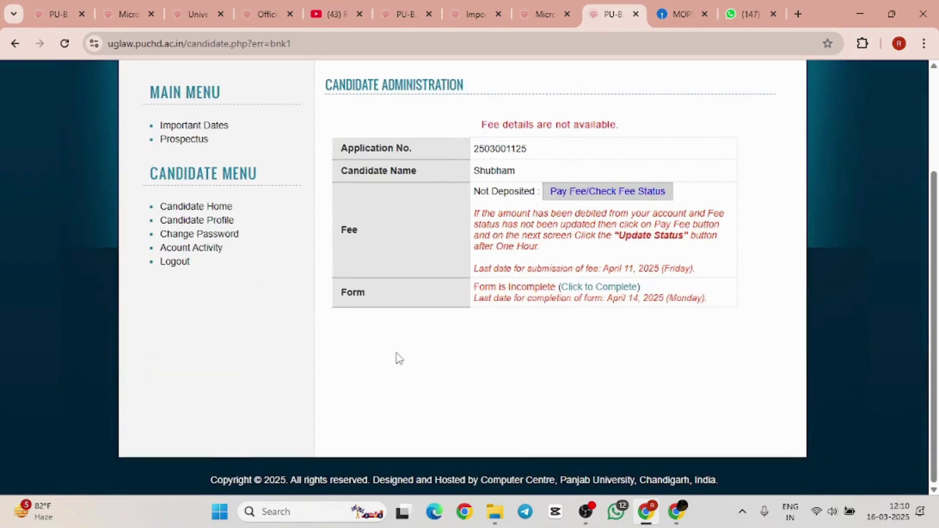
scroll(399, 359, up, 3)
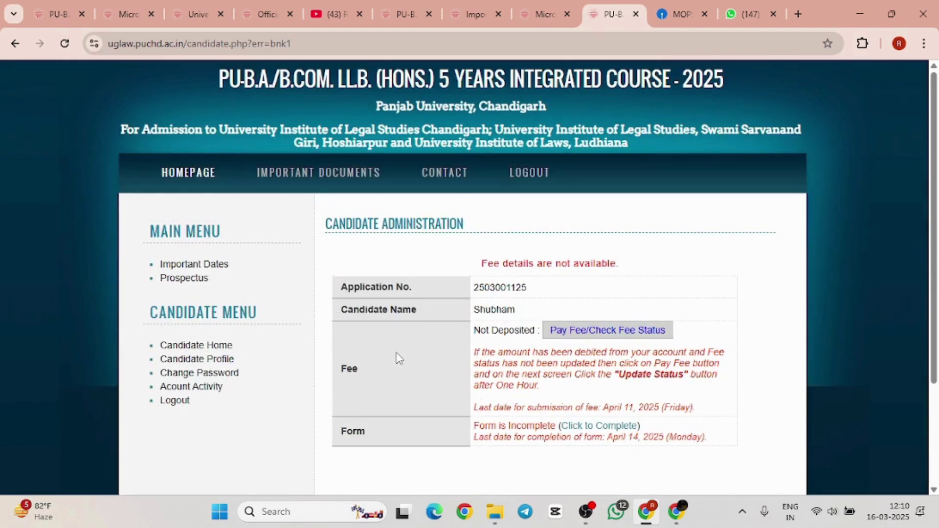
Search Google for "photo compressor" in a new browser tab and look through the image compression tools
click(796, 14)
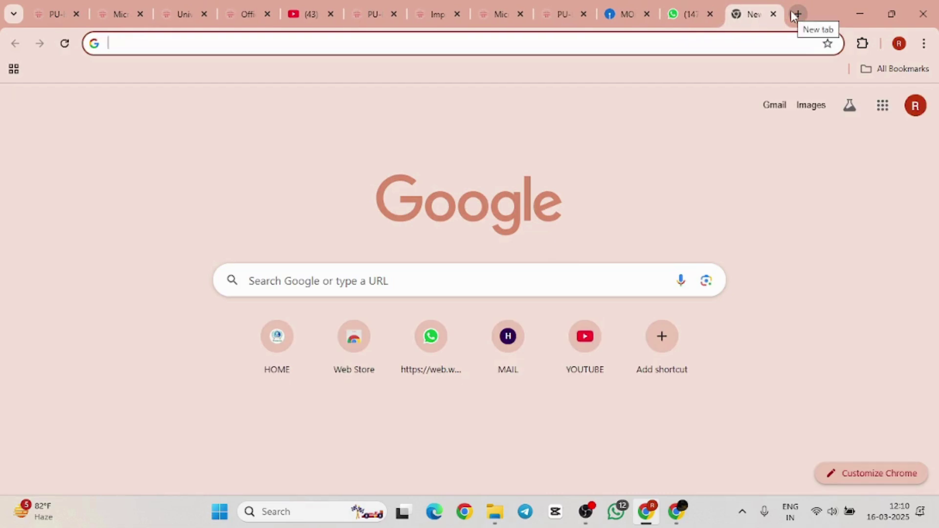
text(photo compressor)
key(Return)
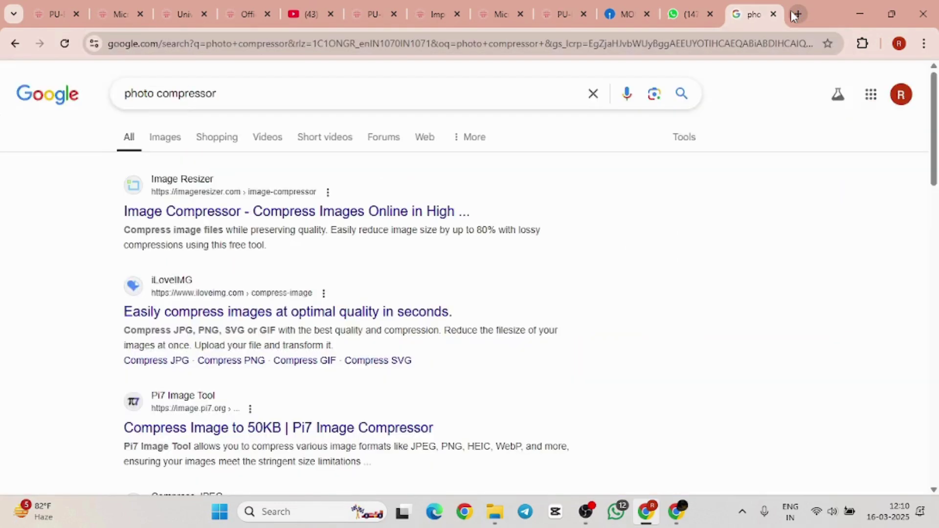
scroll(299, 298, down, 3)
scroll(300, 299, up, 3)
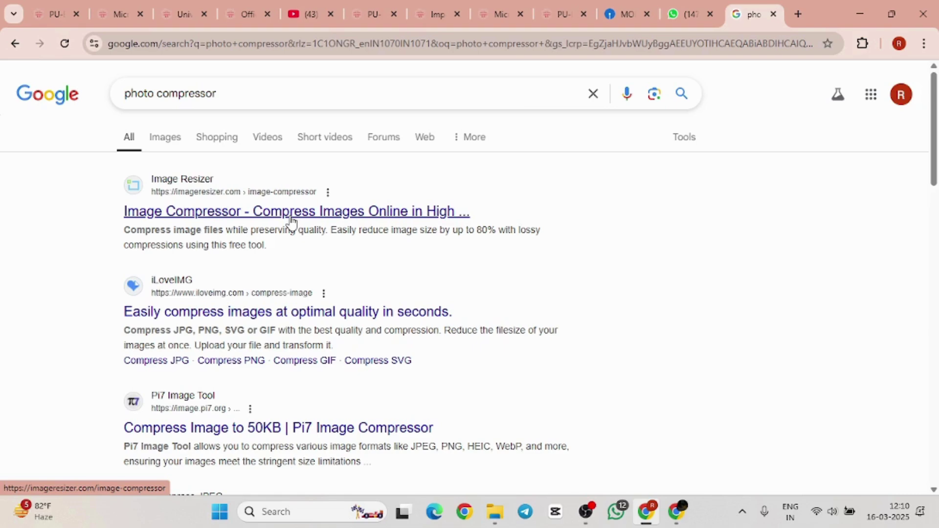
Go back through the open university pages to the blank registration form and open Important Dates from there
click(550, 6)
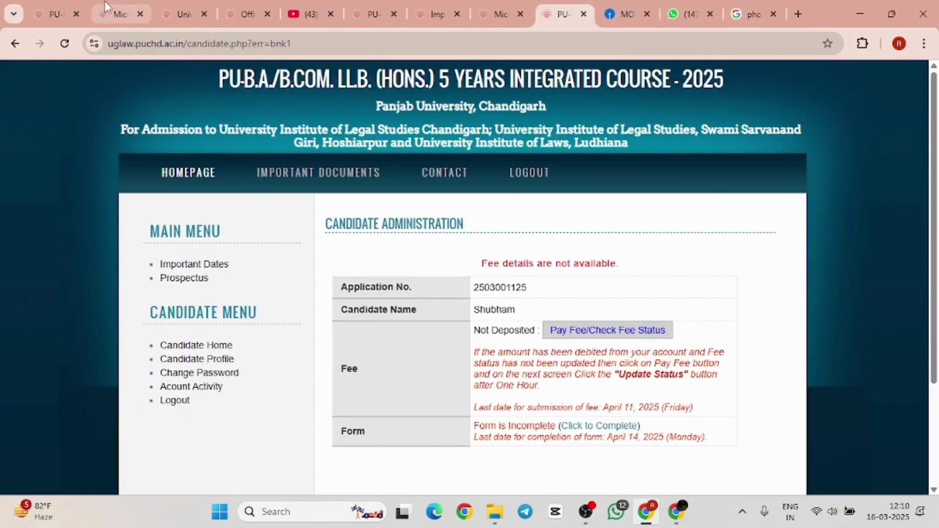
click(170, 10)
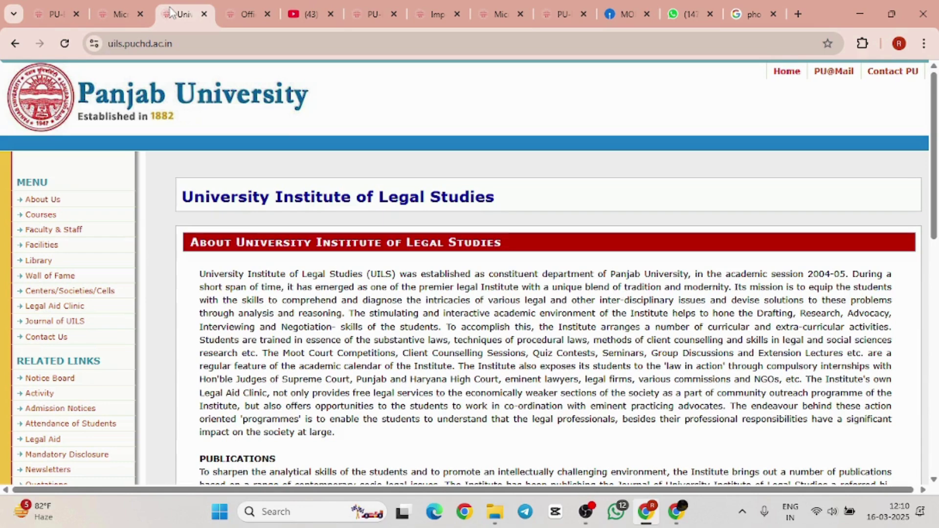
click(41, 6)
scroll(417, 218, up, 10)
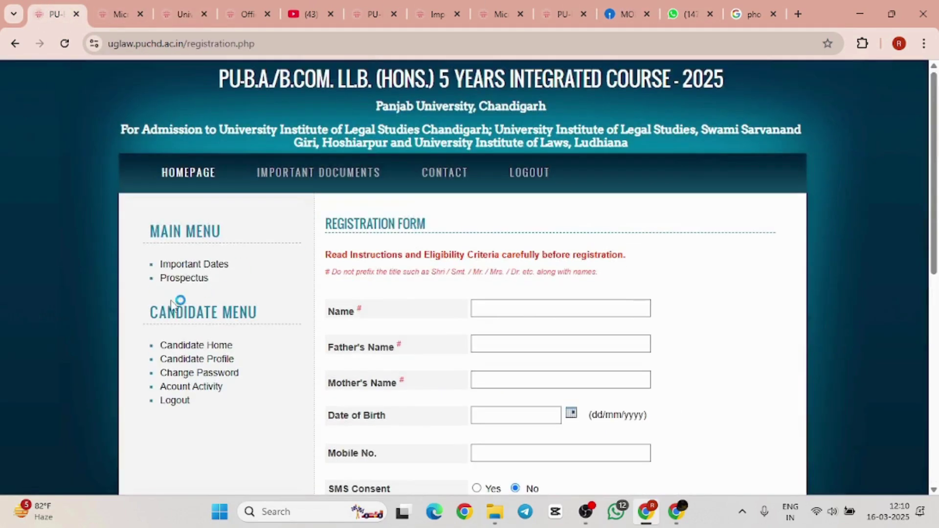
click(203, 266)
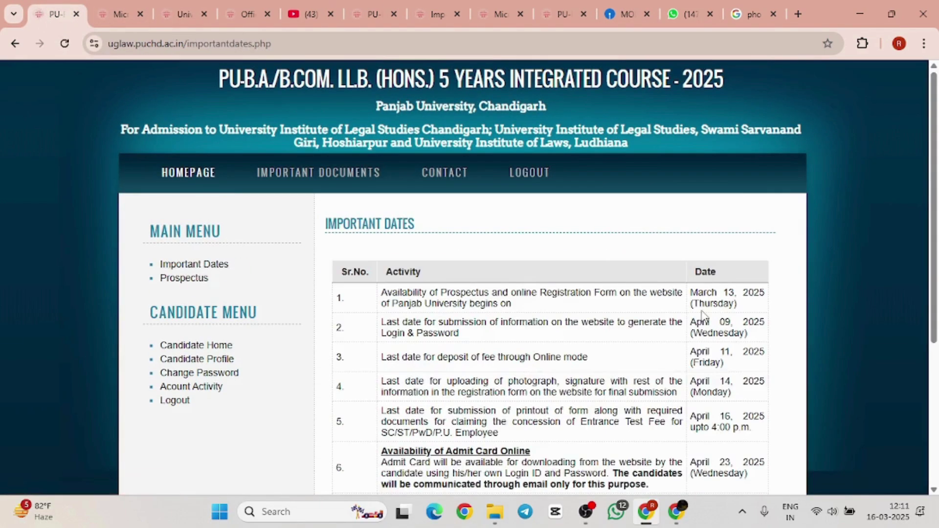
Check the admit card availability date in the Important Dates table and return to the Candidate Administration page
scroll(703, 317, down, 5)
scroll(701, 315, up, 3)
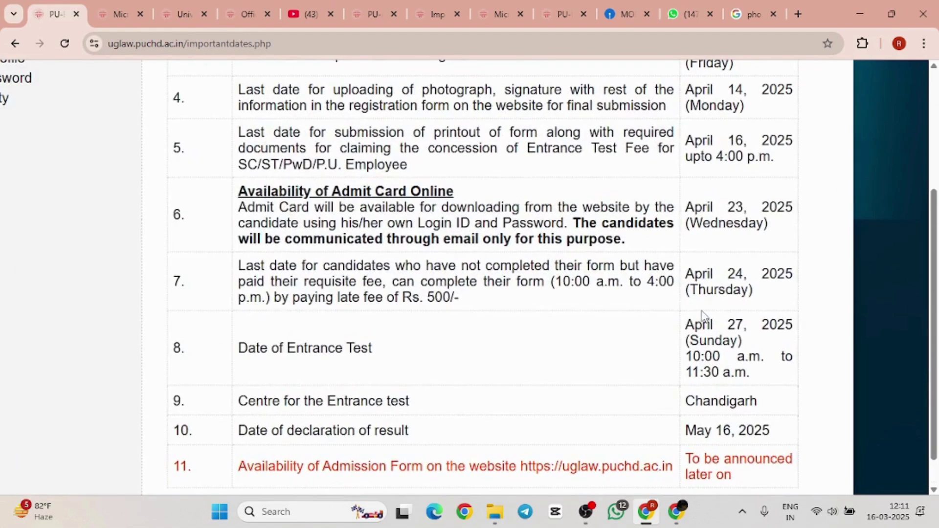
drag(687, 204, 760, 260)
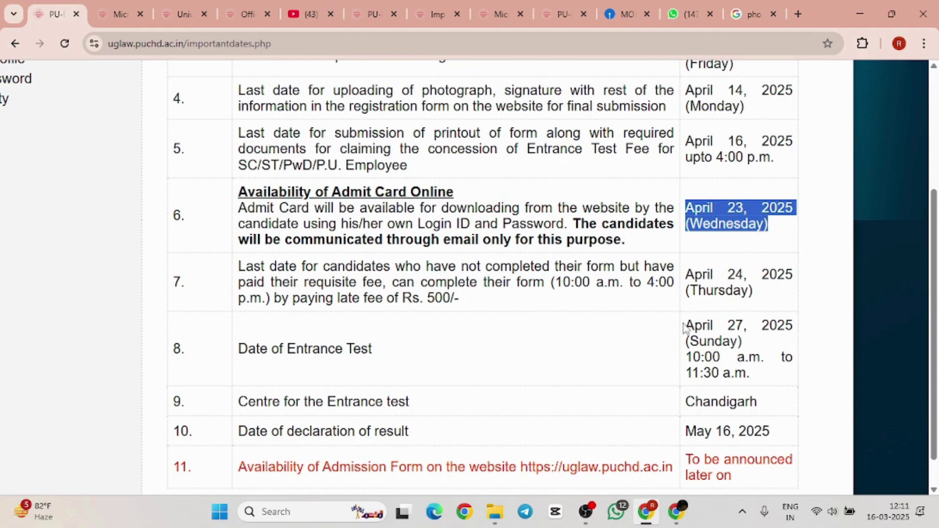
key(ctrl+minus)
key(ctrl+minus)
key(ctrl+minus)
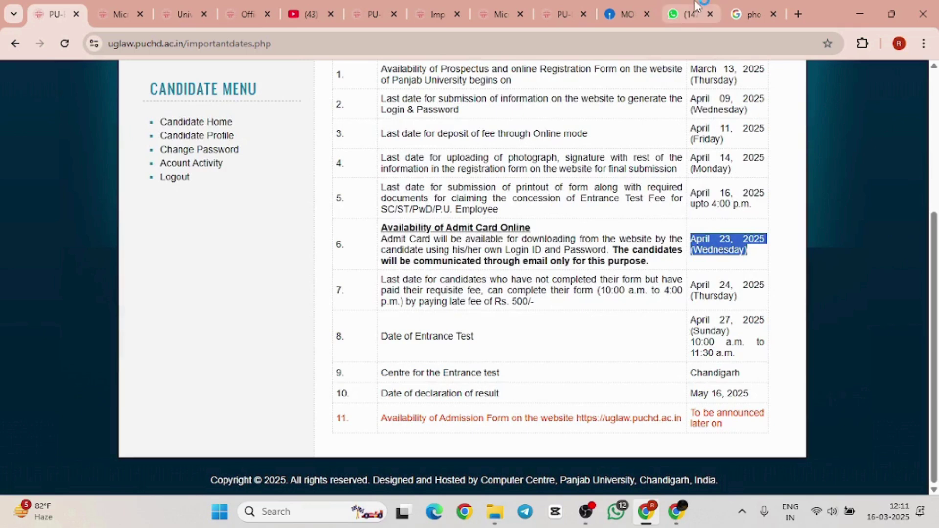
click(579, 12)
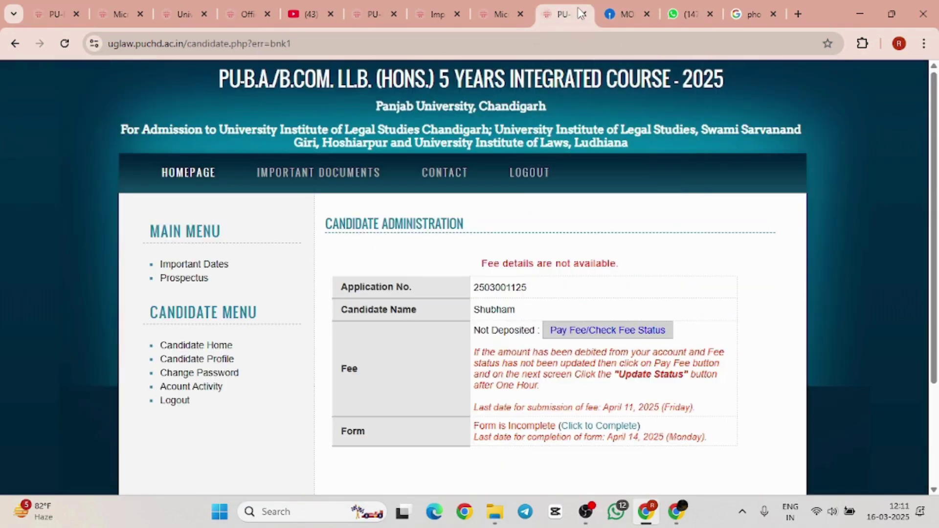